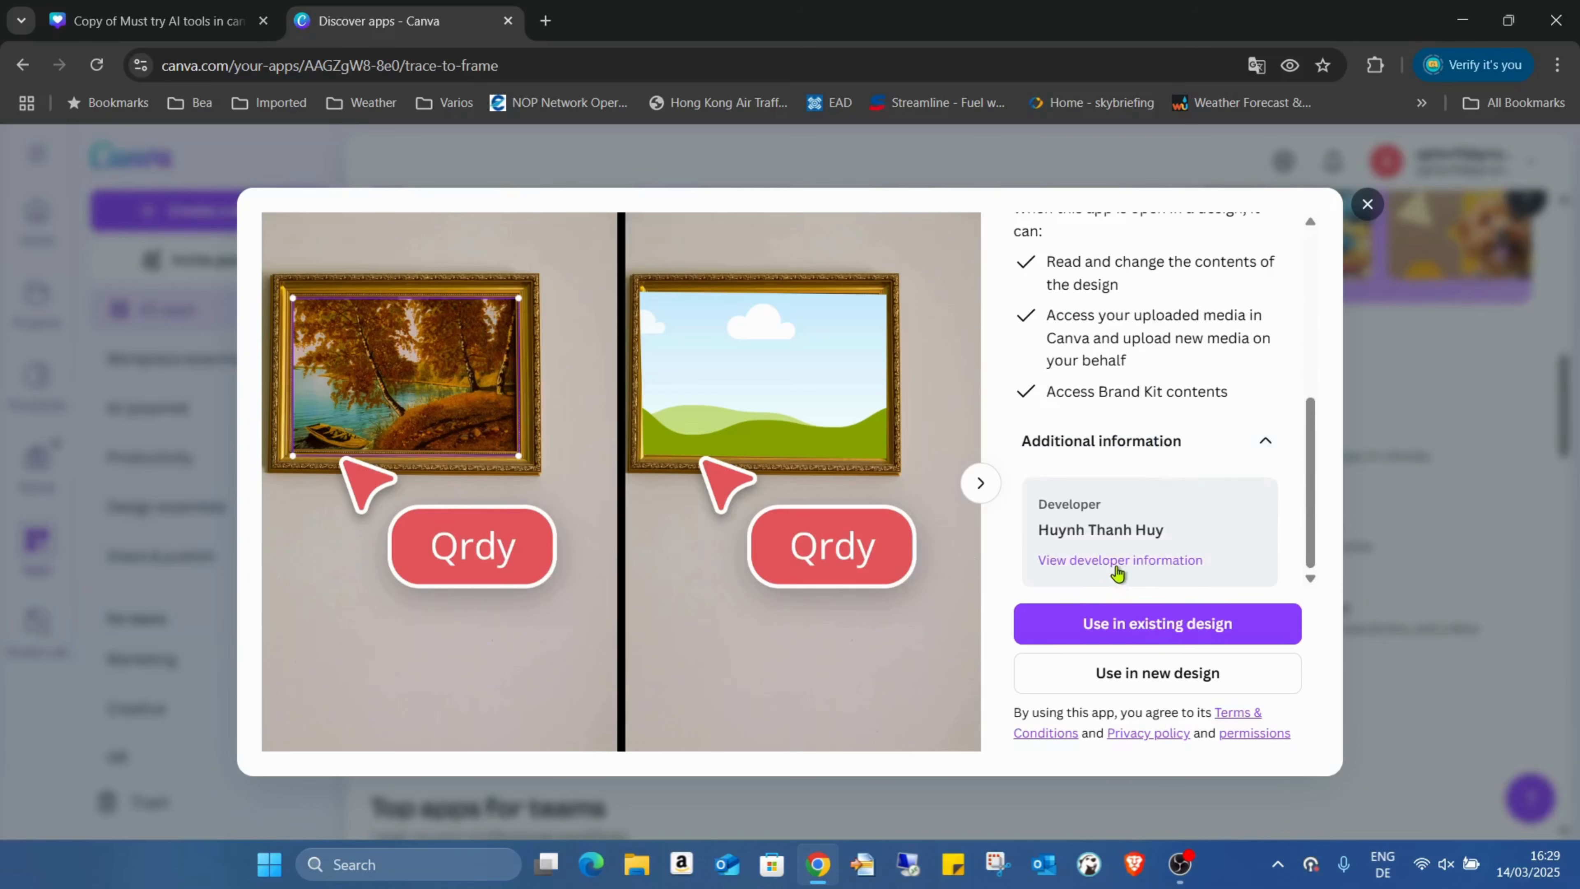
pyautogui.scroll(5, 1243, 523)
pyautogui.scroll(-5, 1243, 531)
pyautogui.scroll(5, 1243, 530)
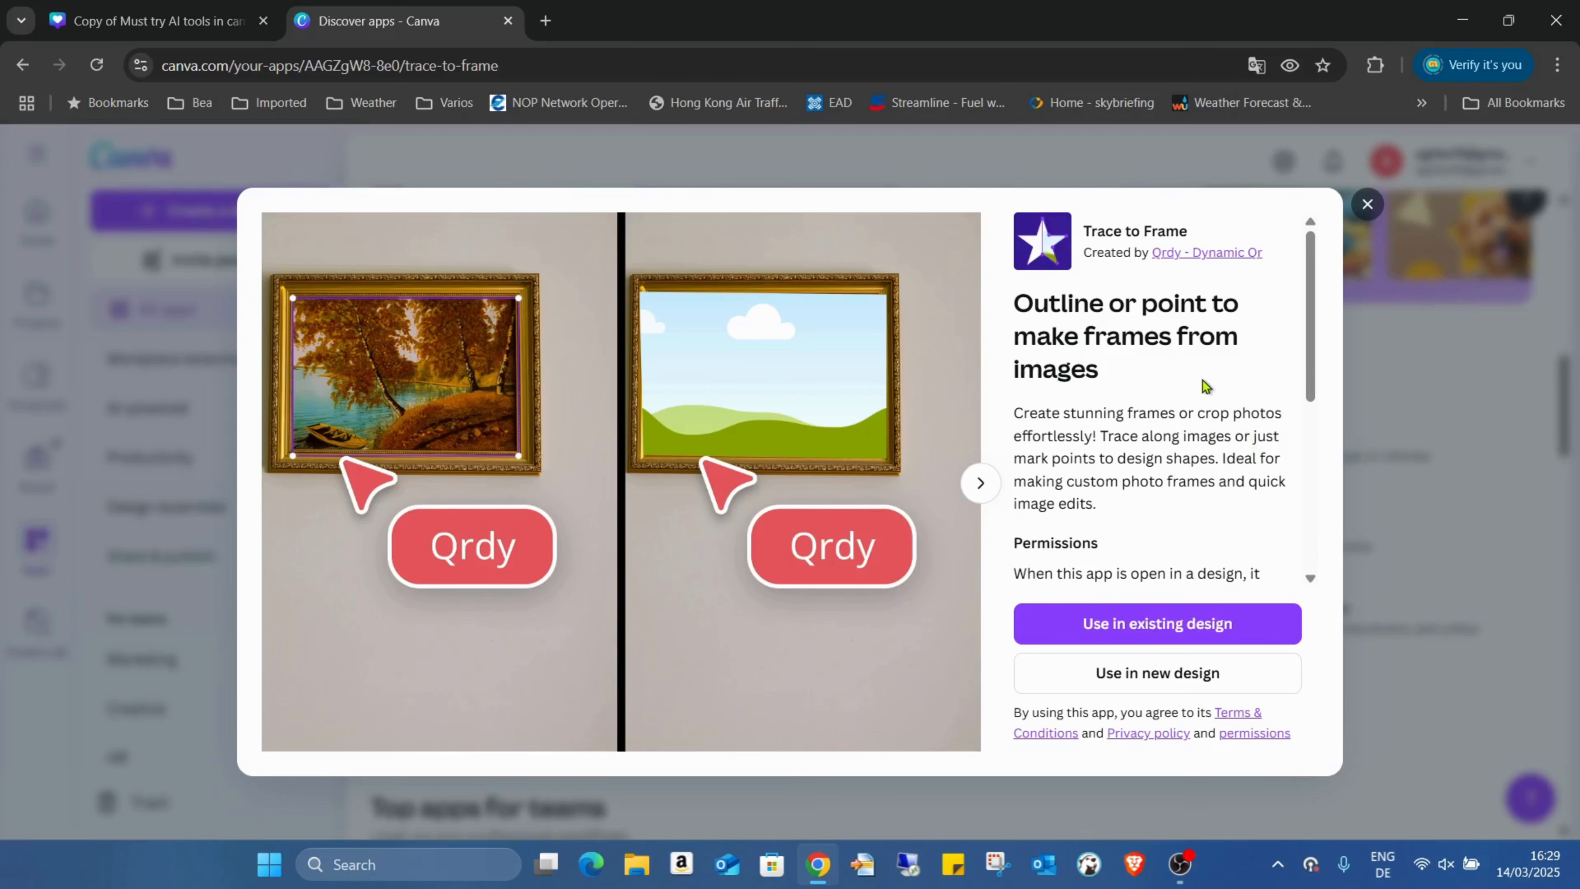
# - Switch to the "Must try AI tools in canva P27" design, add a third page and place the recently used sea-view room photo on it
pyautogui.click(137, 14)
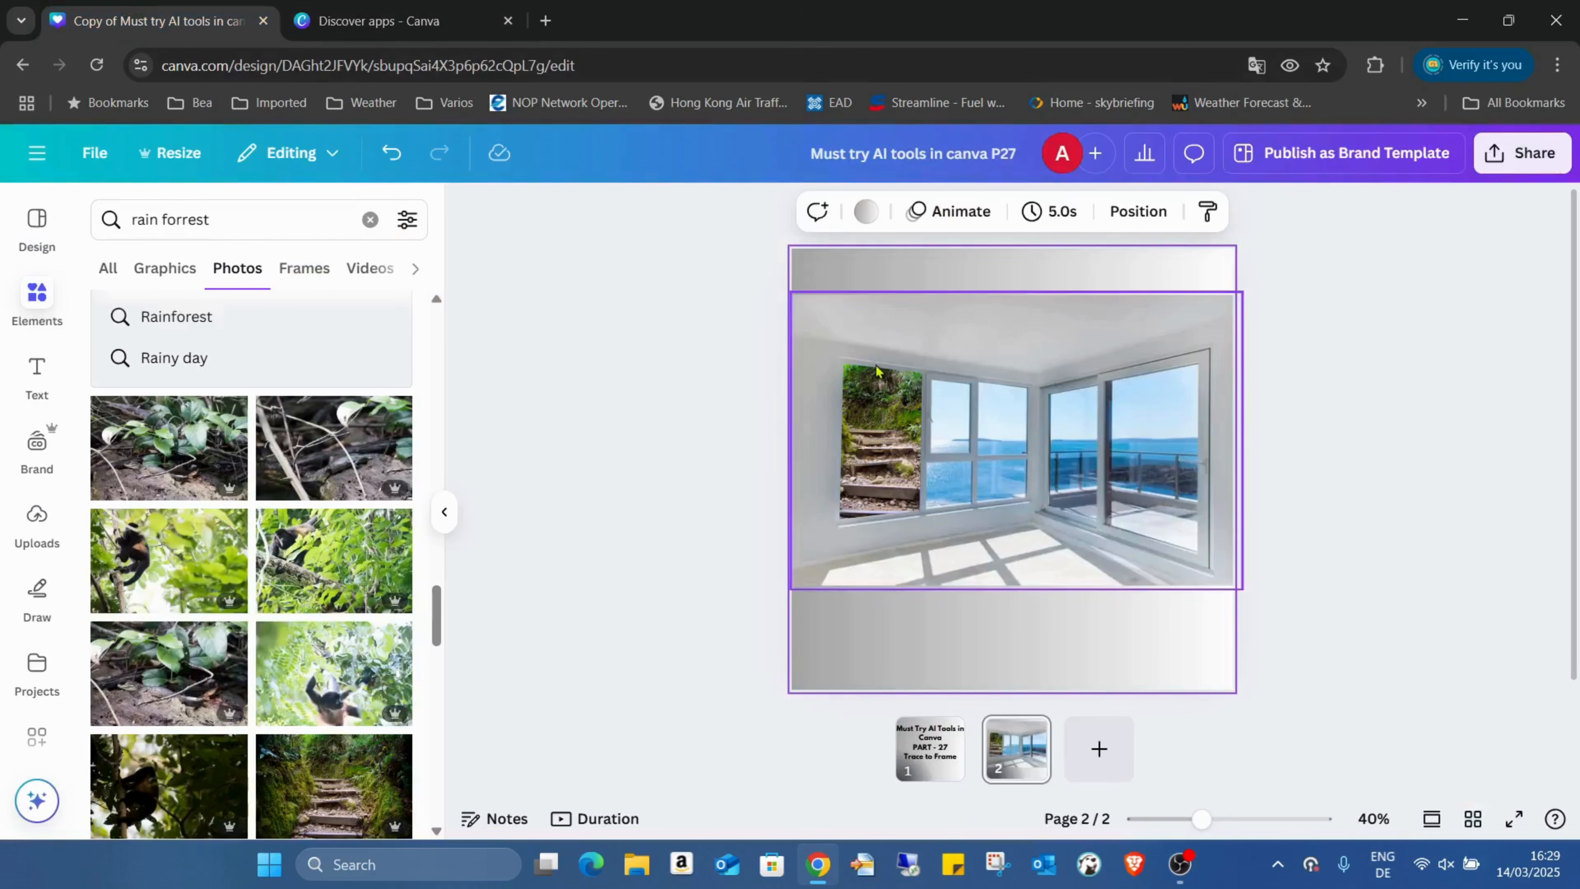
pyautogui.click(1099, 748)
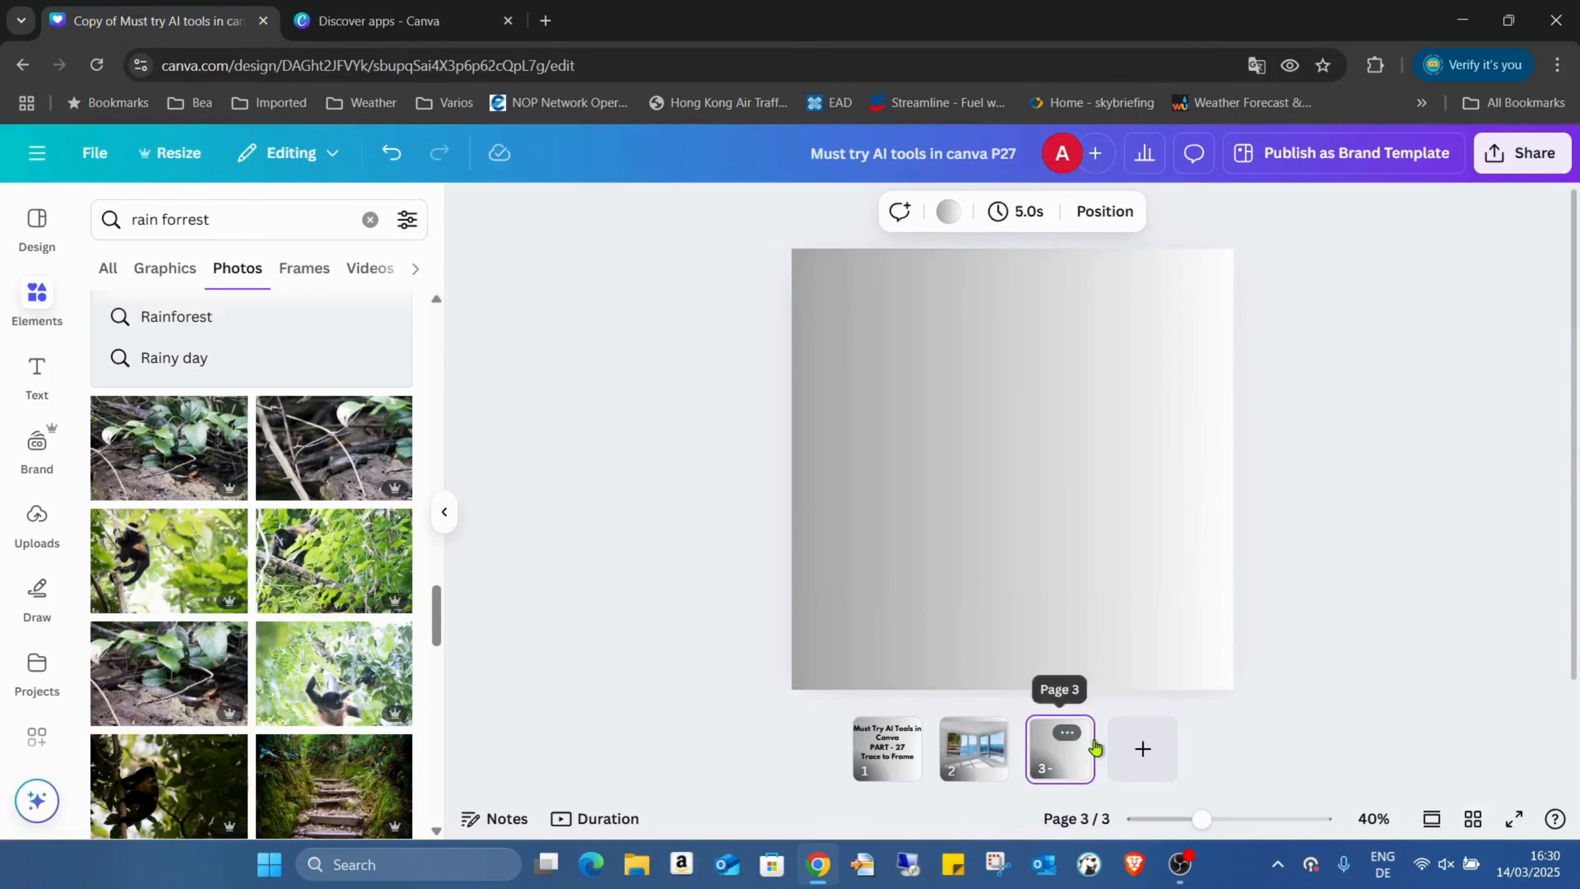
pyautogui.click(370, 219)
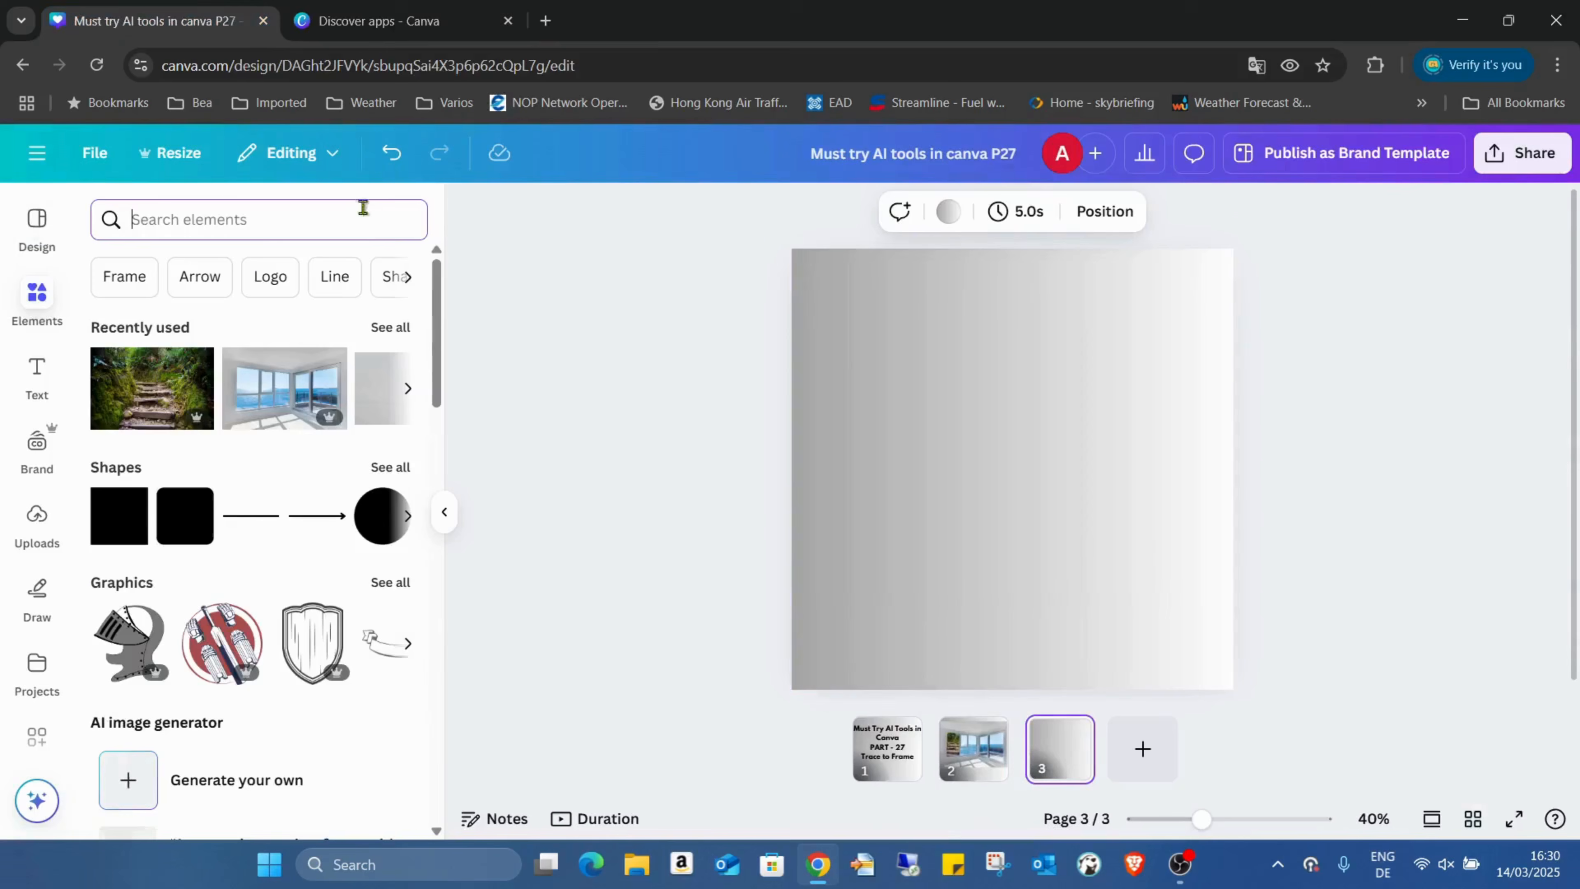
pyautogui.click(235, 396)
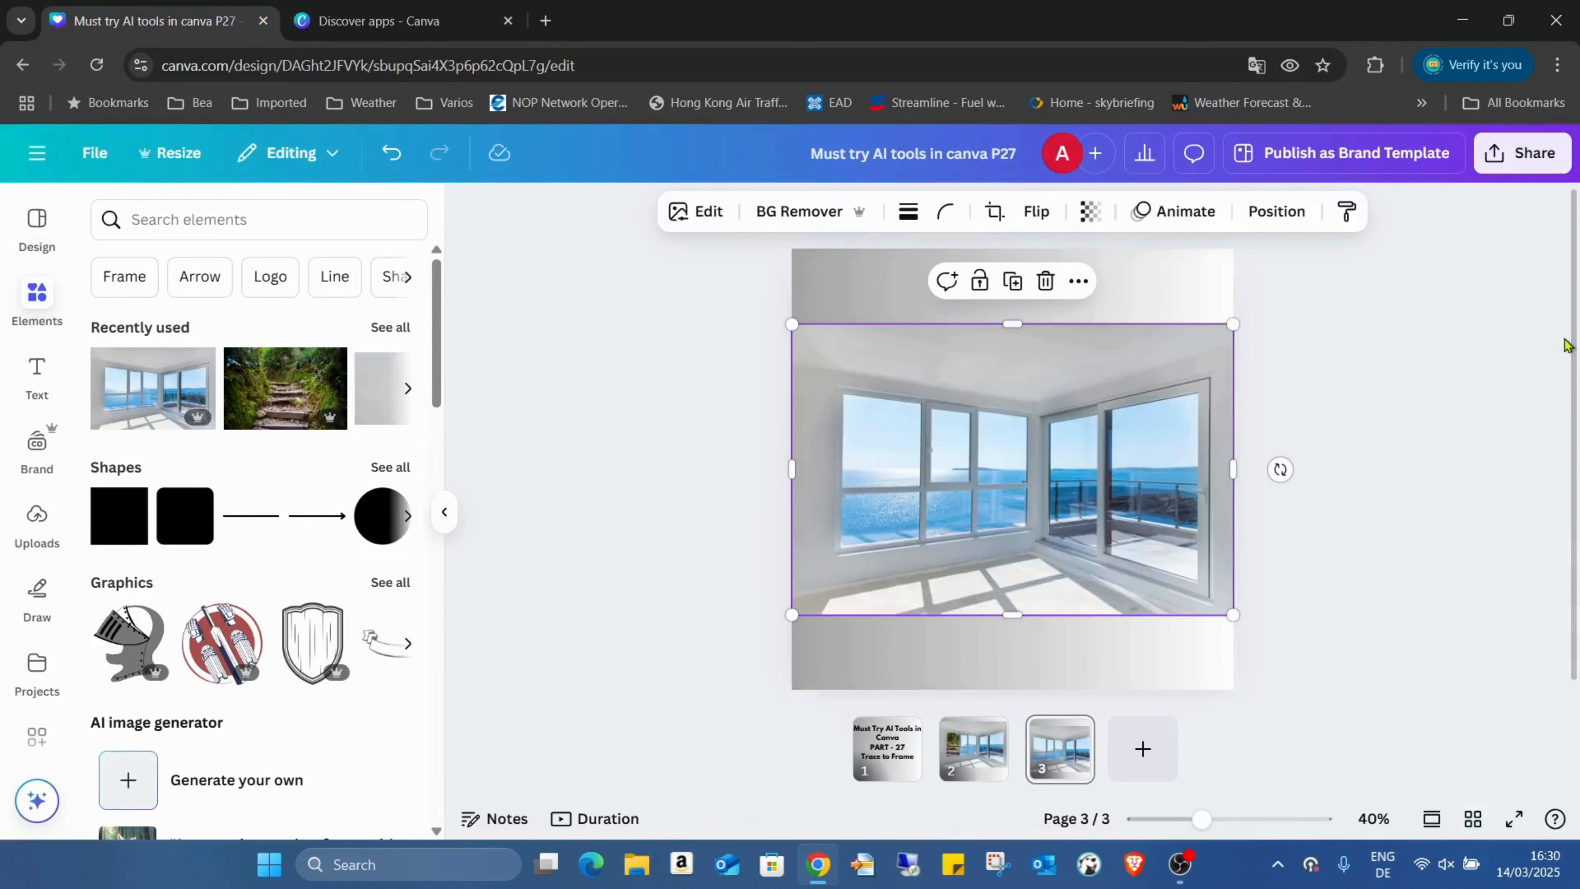
pyautogui.click(1472, 385)
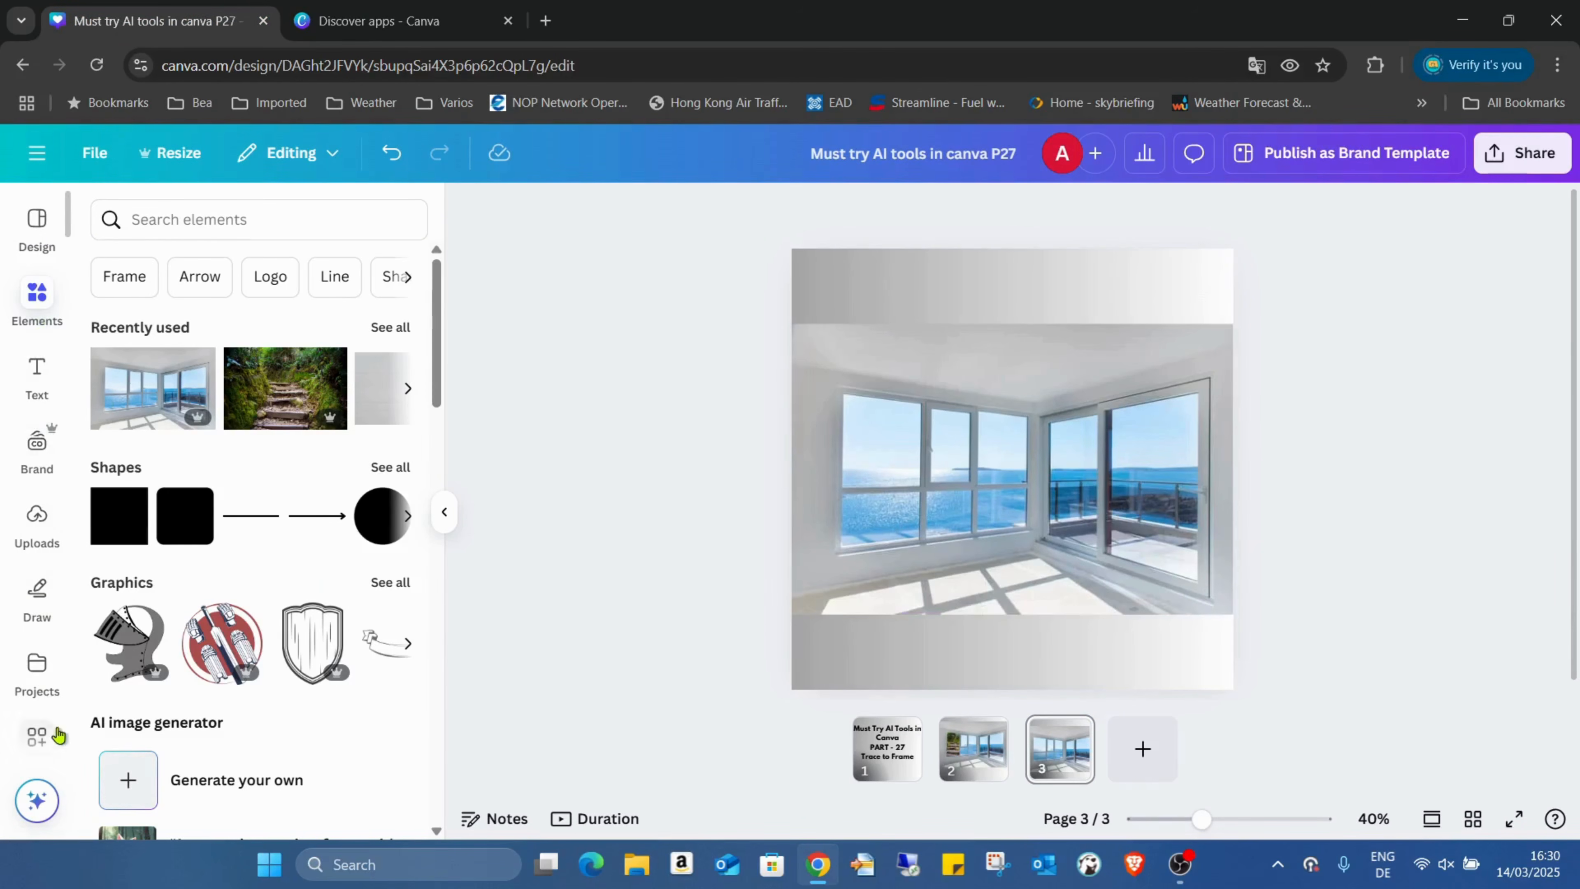
# - Open the Trace to Frame app and select the room photo on page 3
pyautogui.scroll(-5, 22, 524)
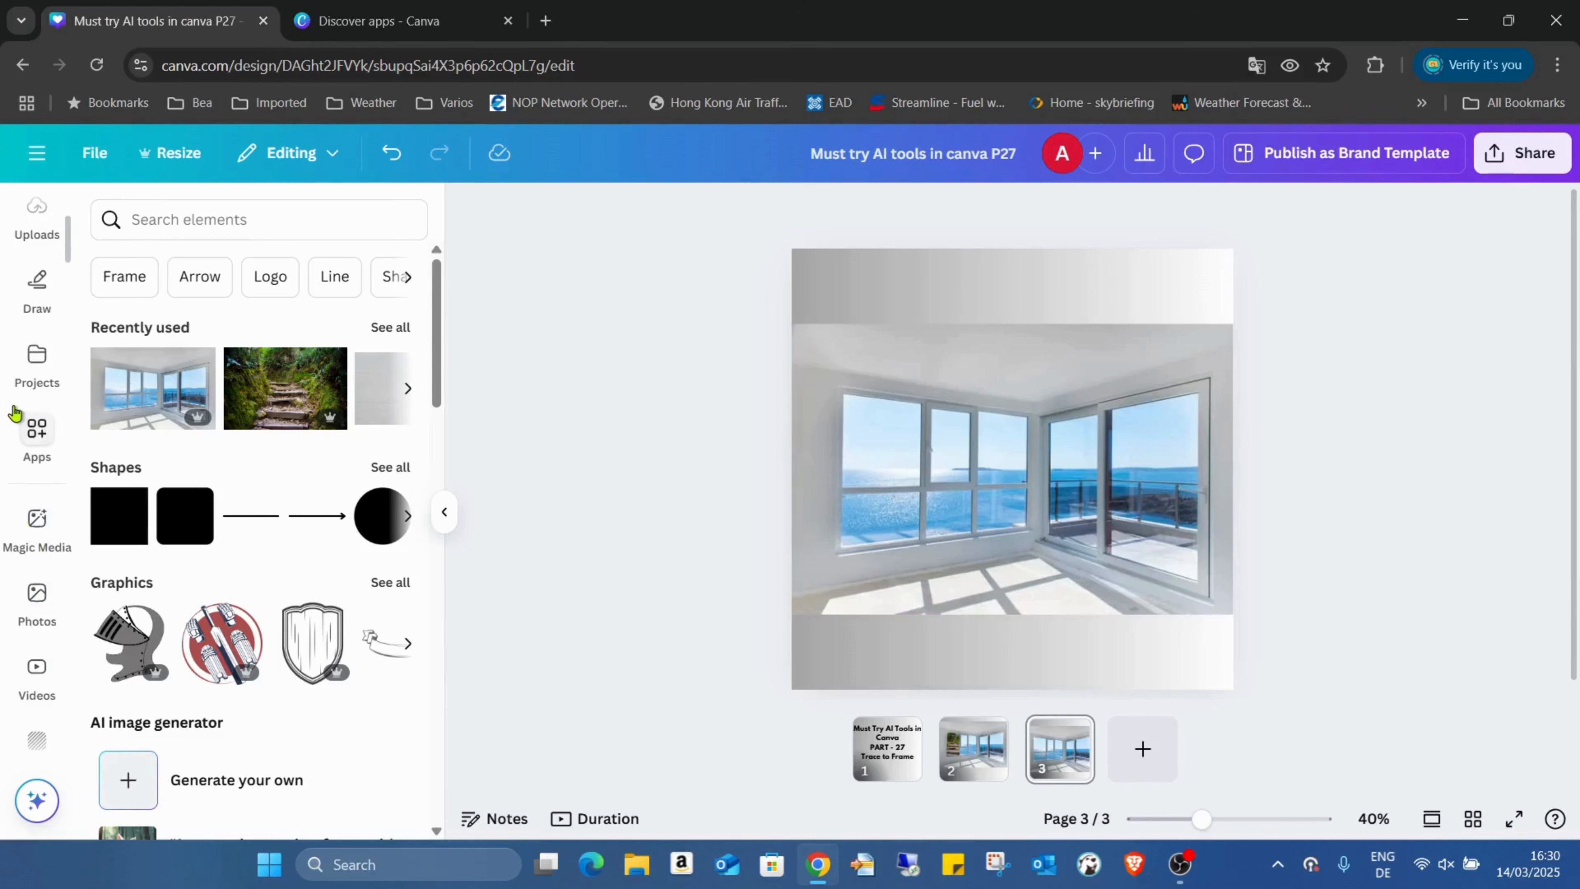
pyautogui.click(26, 418)
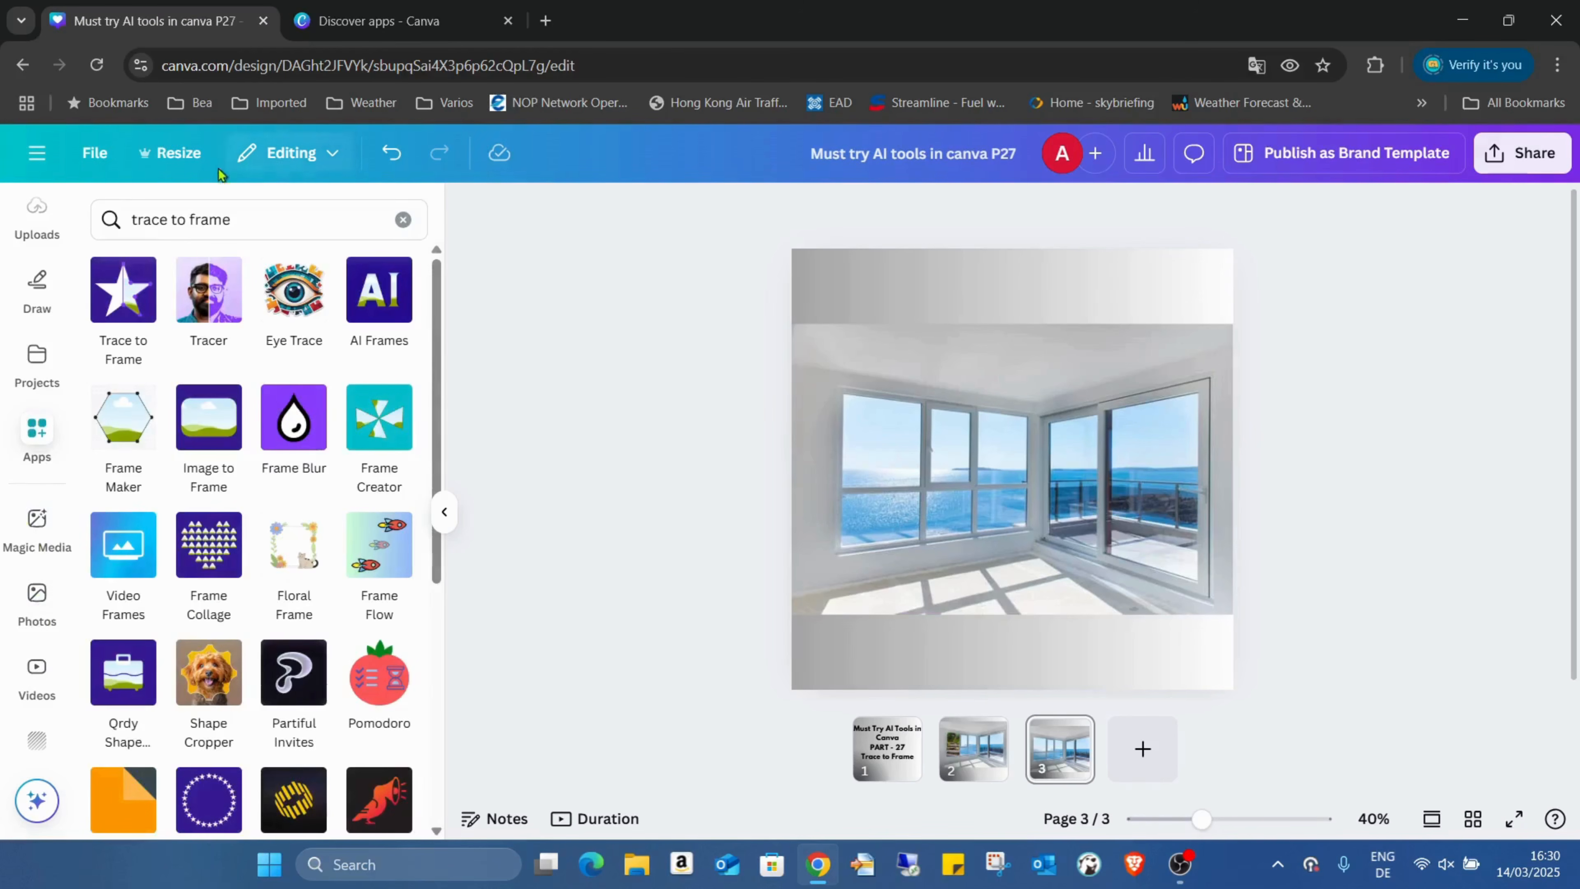
pyautogui.click(128, 297)
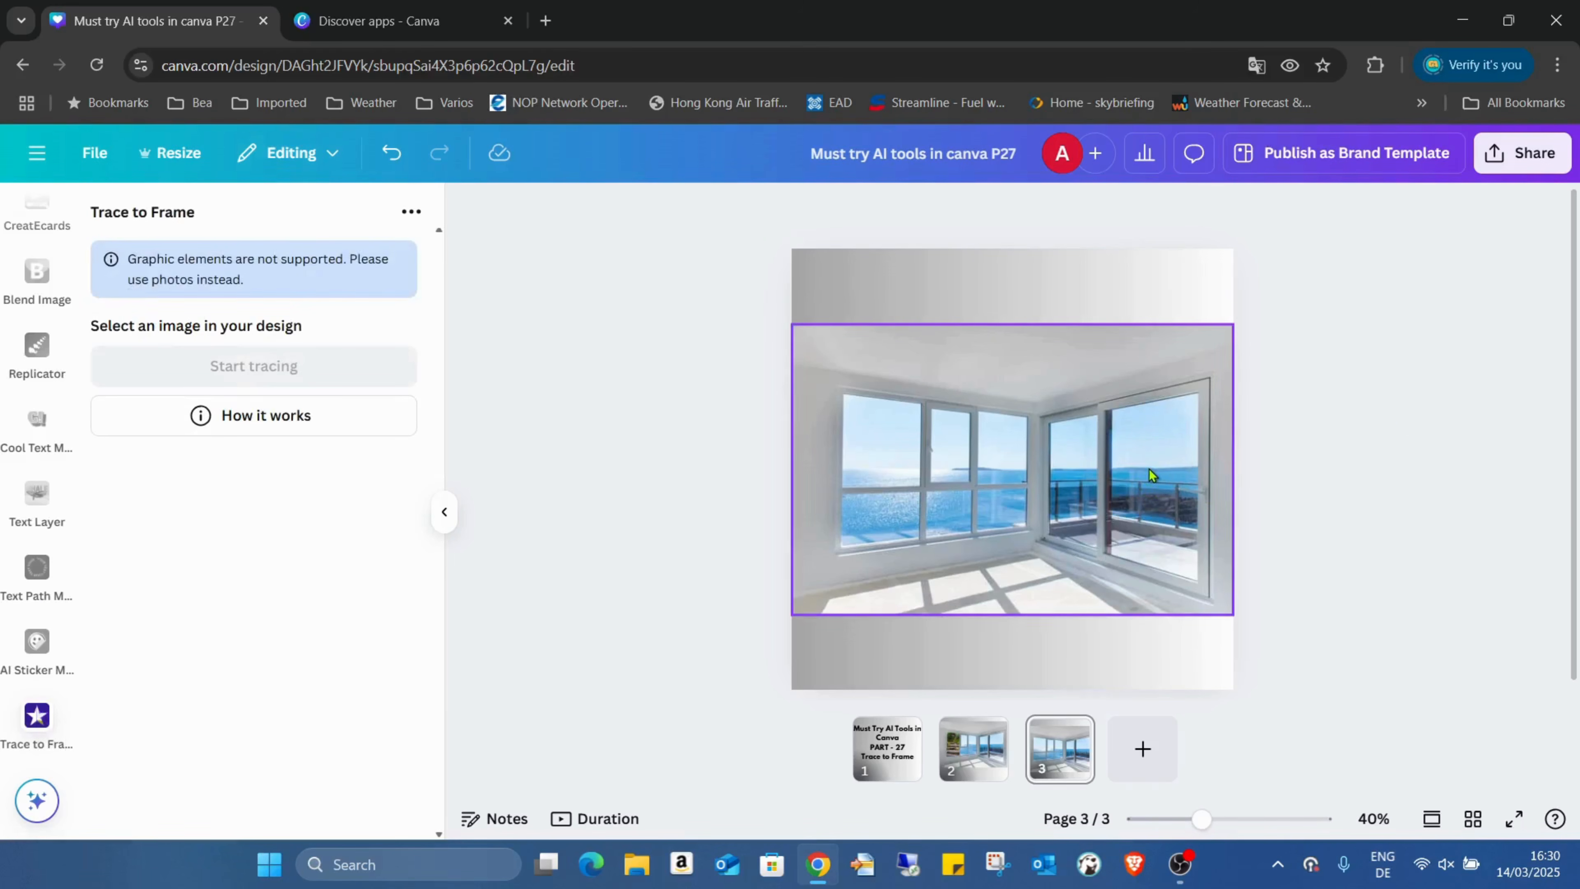
pyautogui.click(1192, 392)
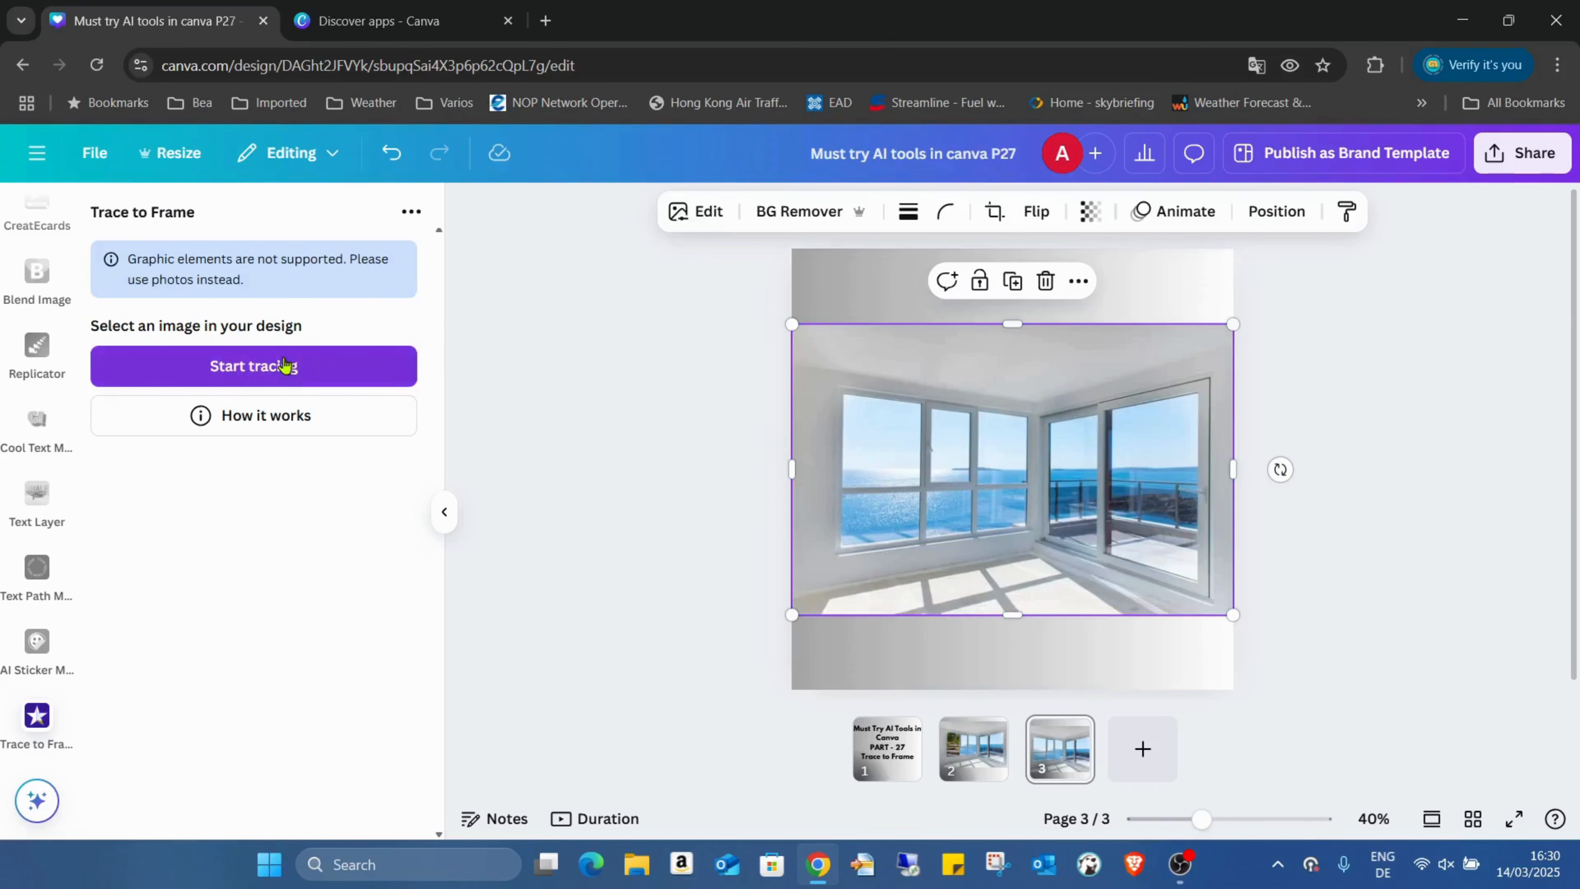
pyautogui.click(292, 377)
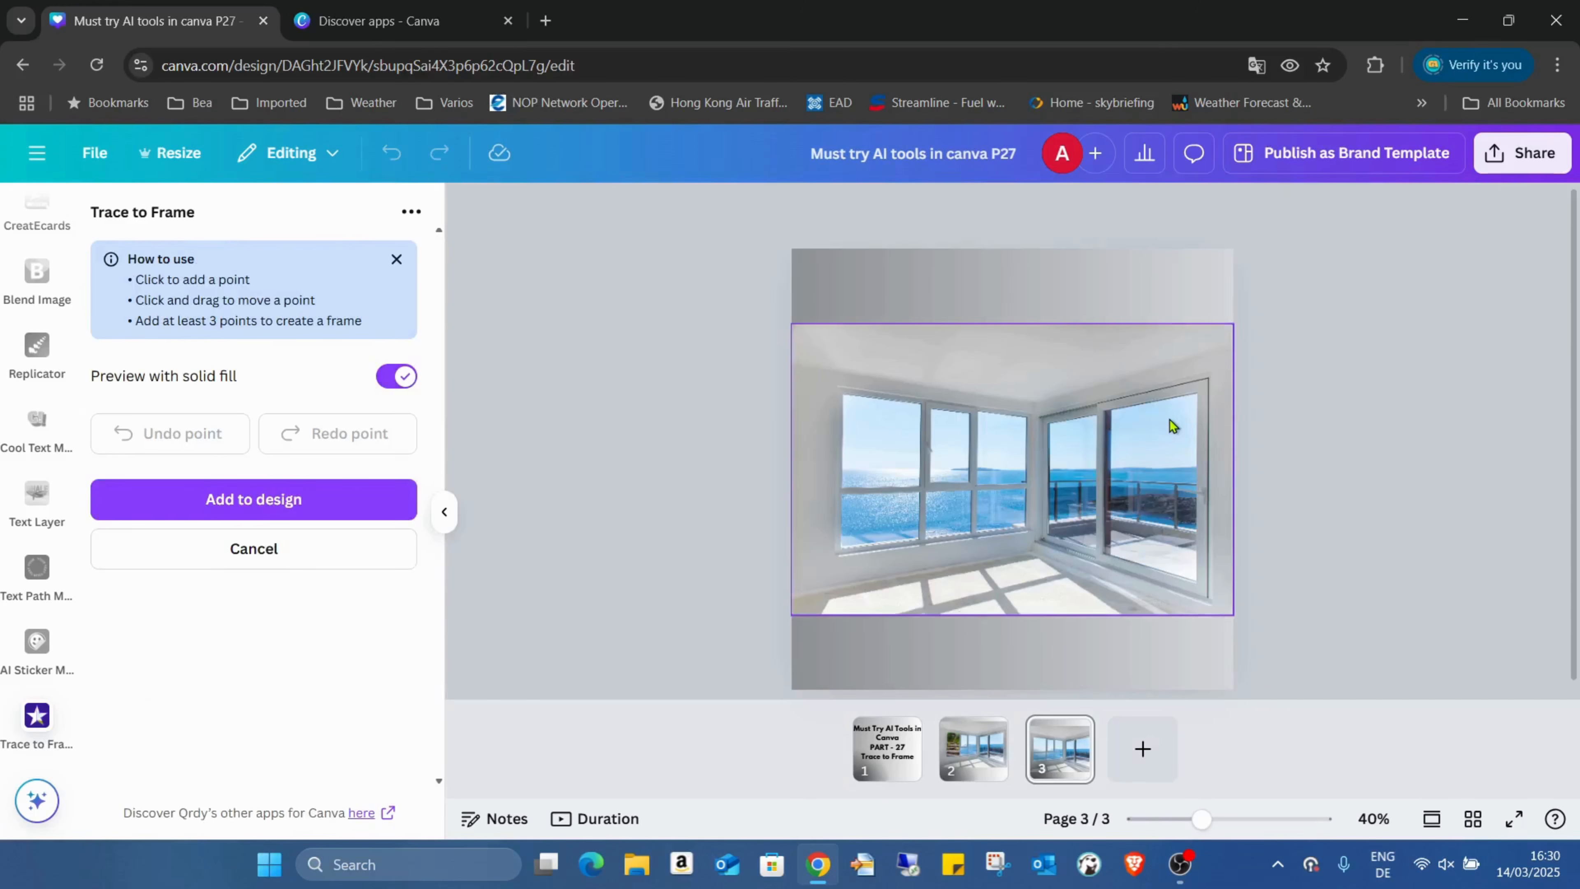
pyautogui.moveTo(1200, 819)
pyautogui.mouseDown()
pyautogui.moveTo(1238, 819)
pyautogui.moveTo(1193, 819)
pyautogui.mouseUp()
pyautogui.scroll(-4, 1197, 415)
pyautogui.scroll(-2, 1176, 426)
pyautogui.click(1054, 527)
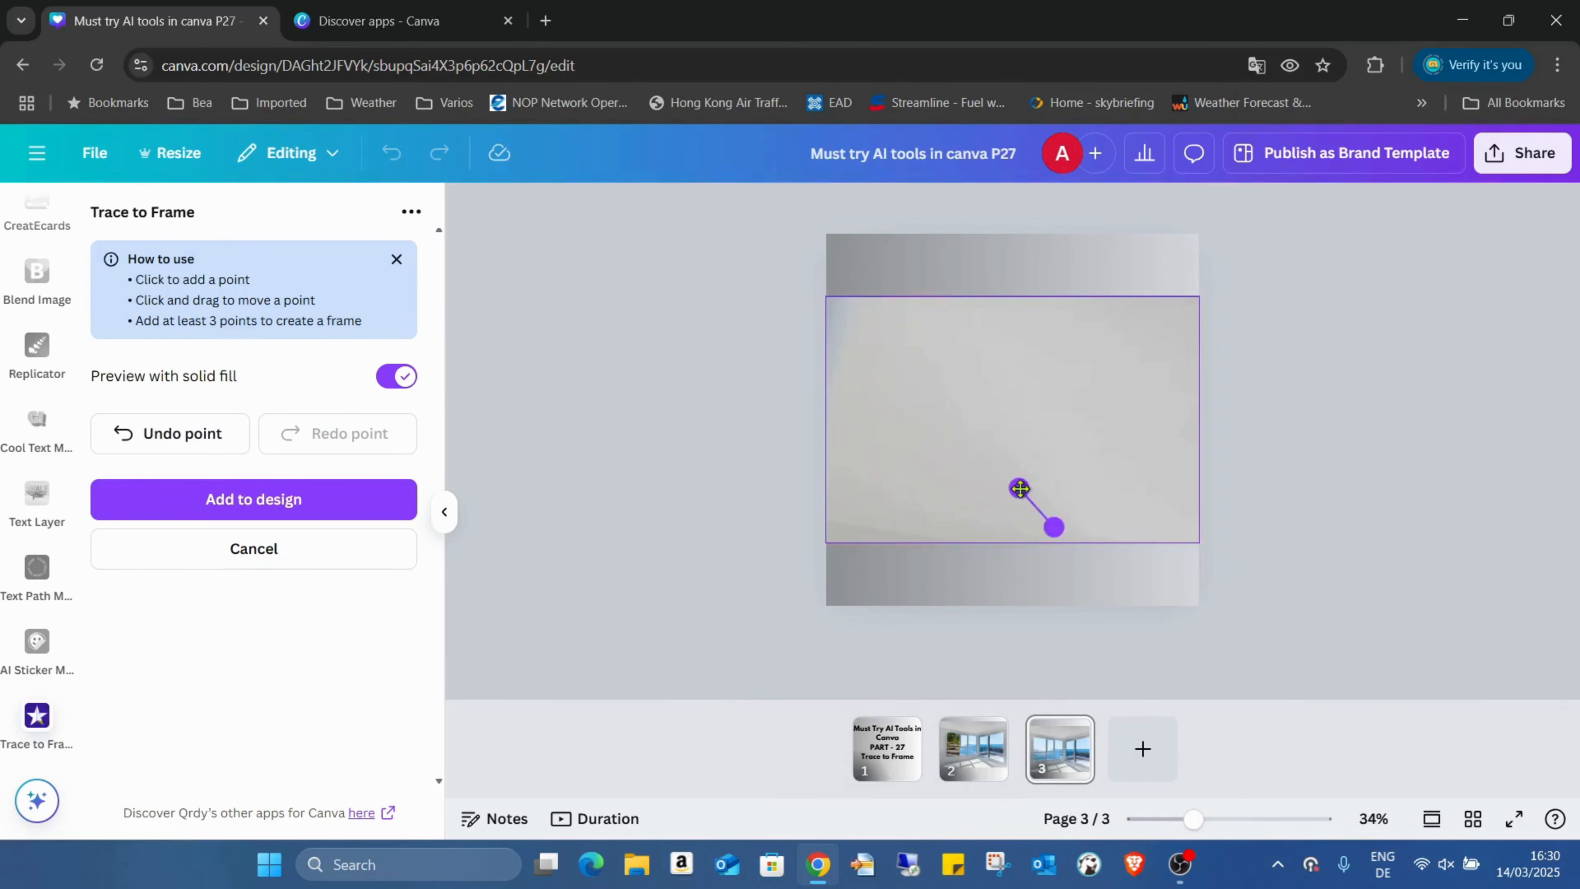
pyautogui.click(1007, 594)
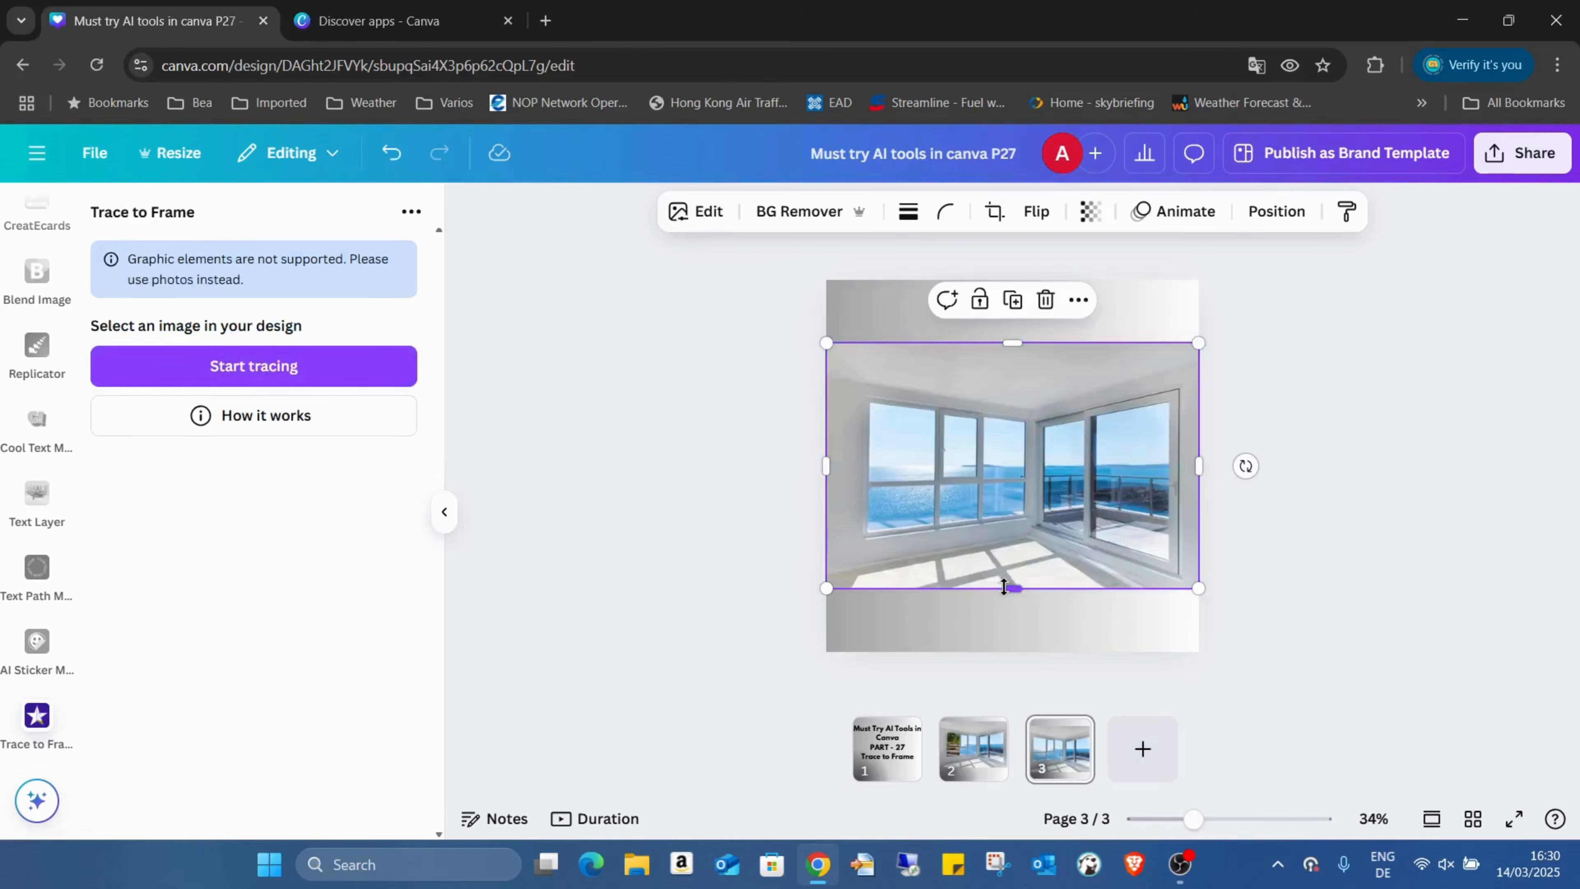
# - Start tracing the room photo and mark the four corners of the leftmost window pane
pyautogui.click(330, 367)
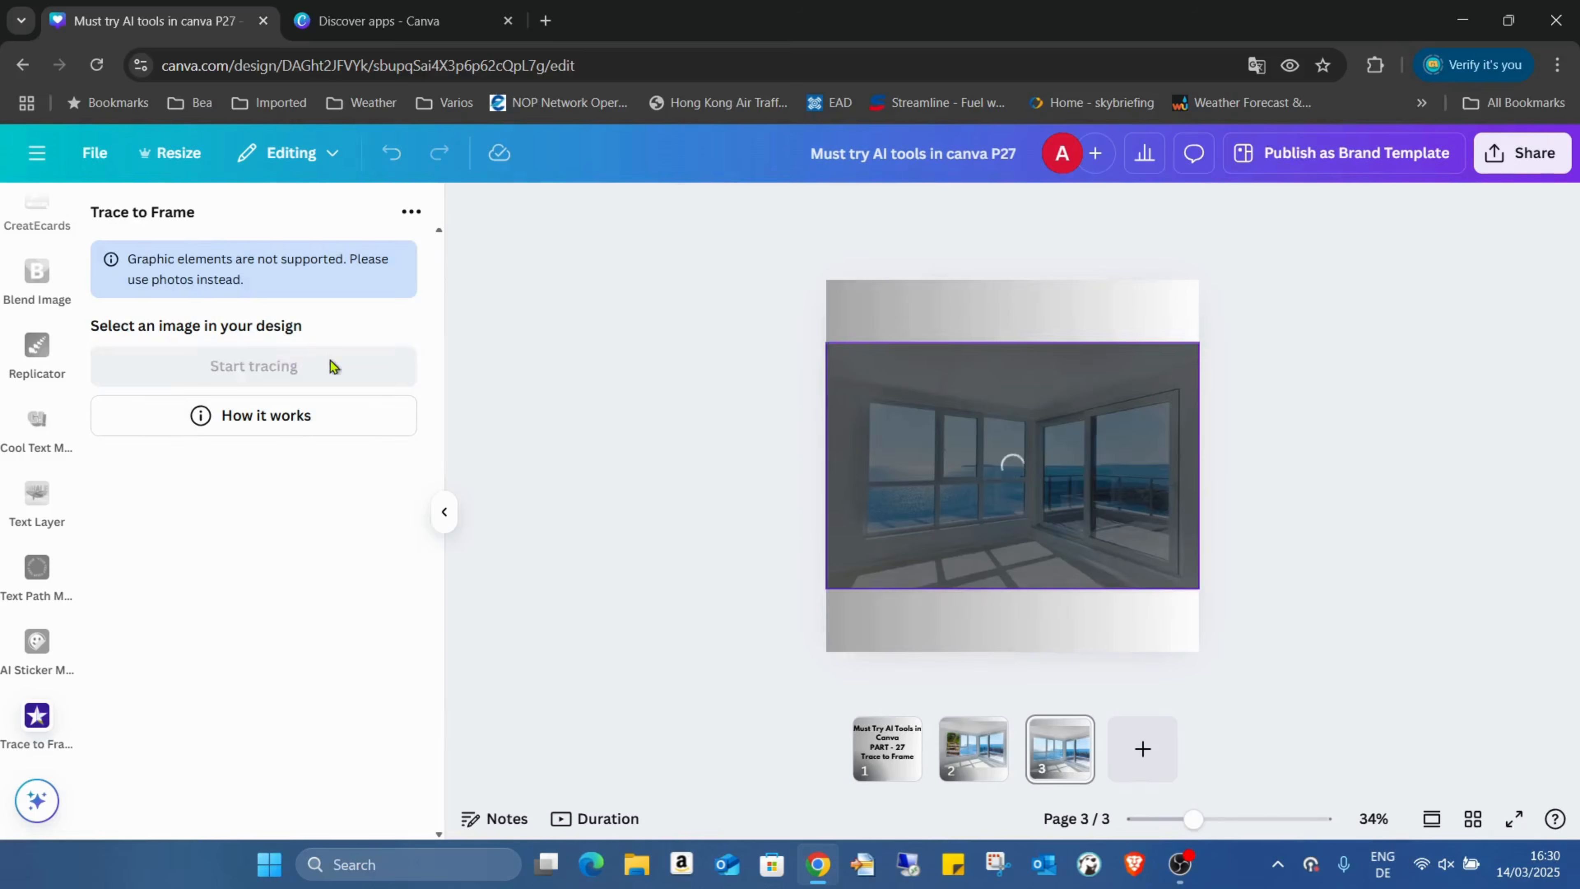
pyautogui.click(867, 405)
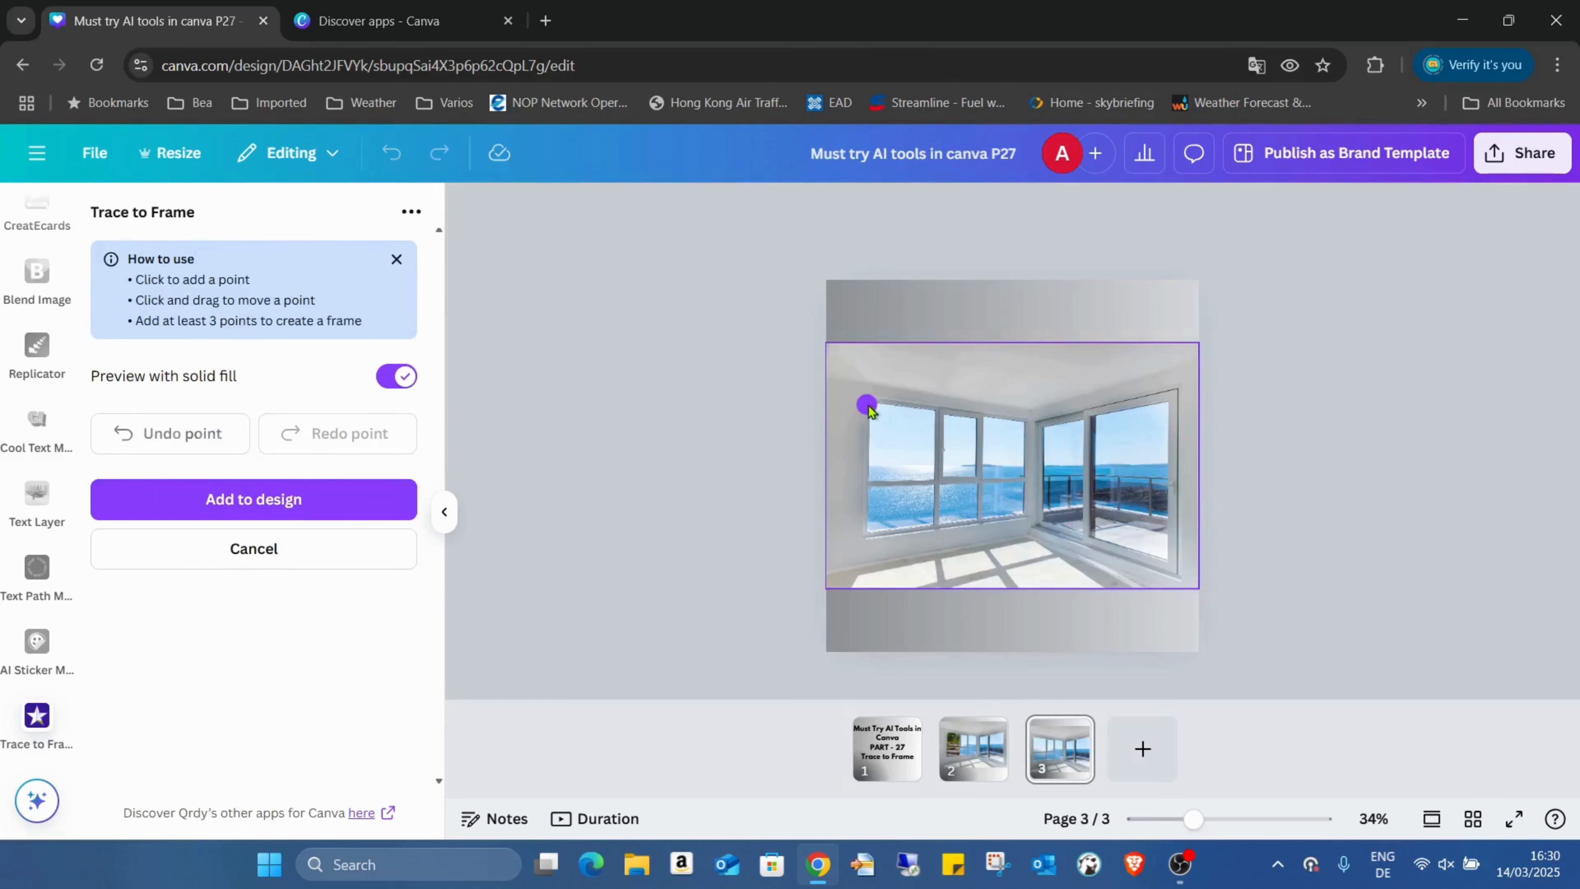
pyautogui.click(934, 410)
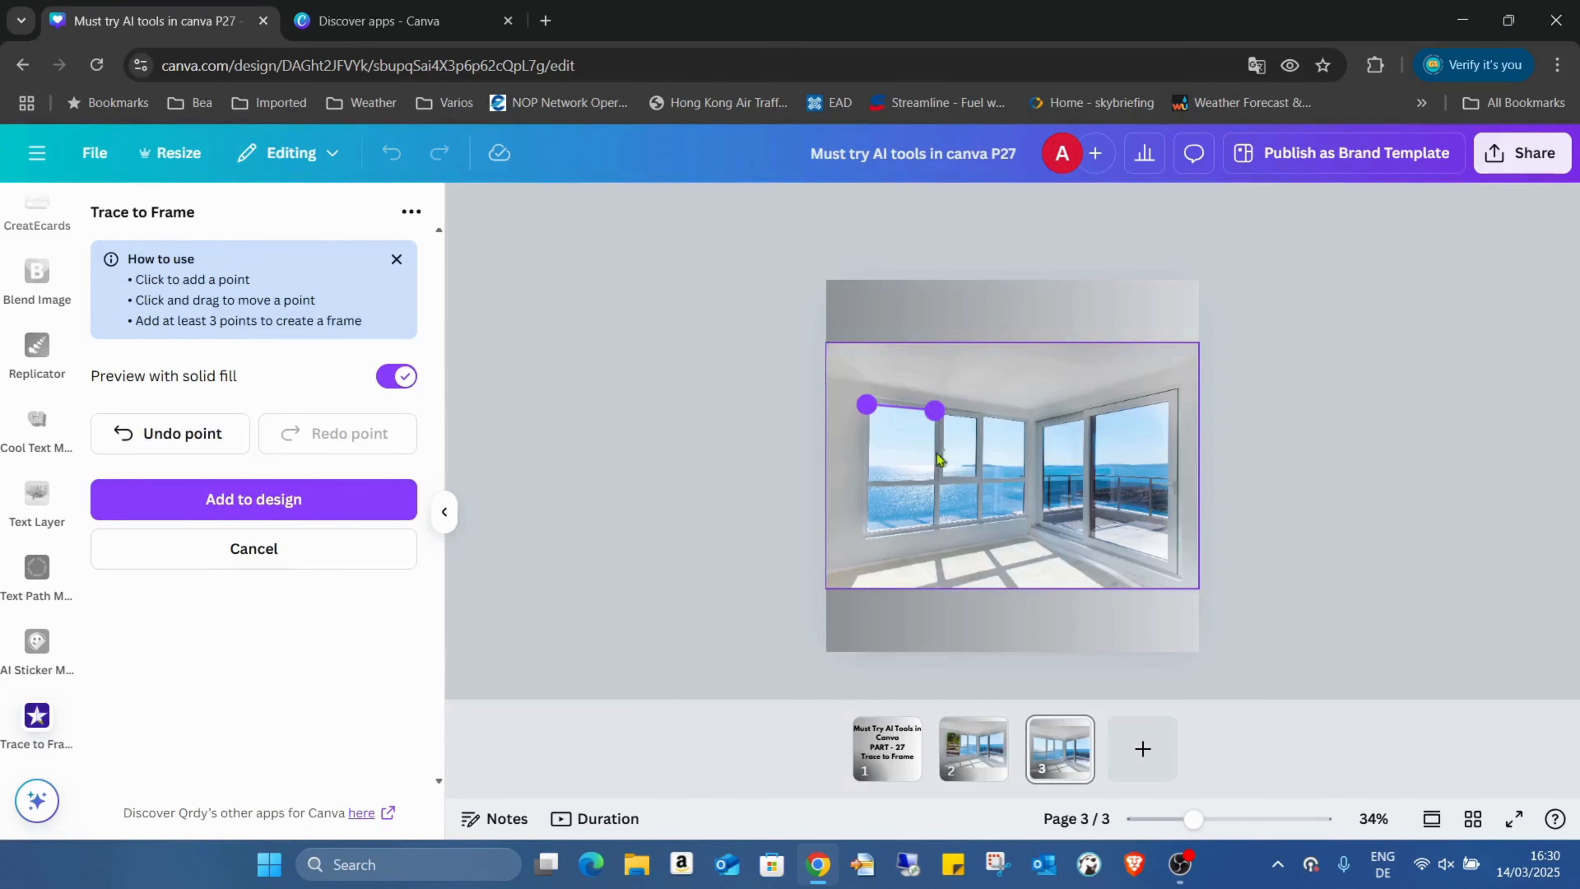
pyautogui.click(932, 522)
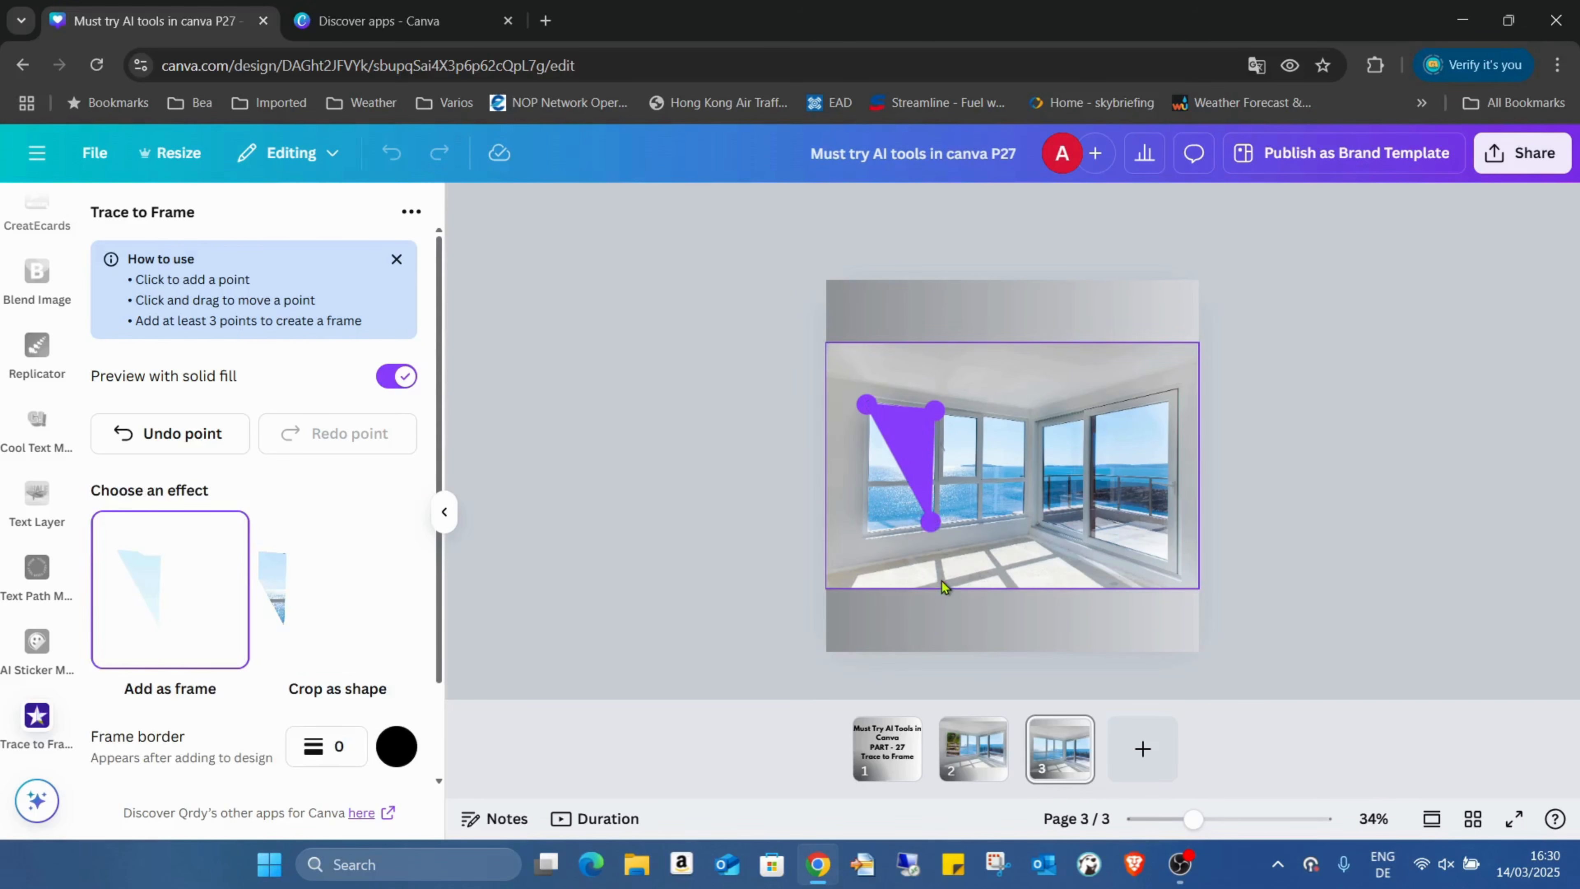
pyautogui.click(868, 532)
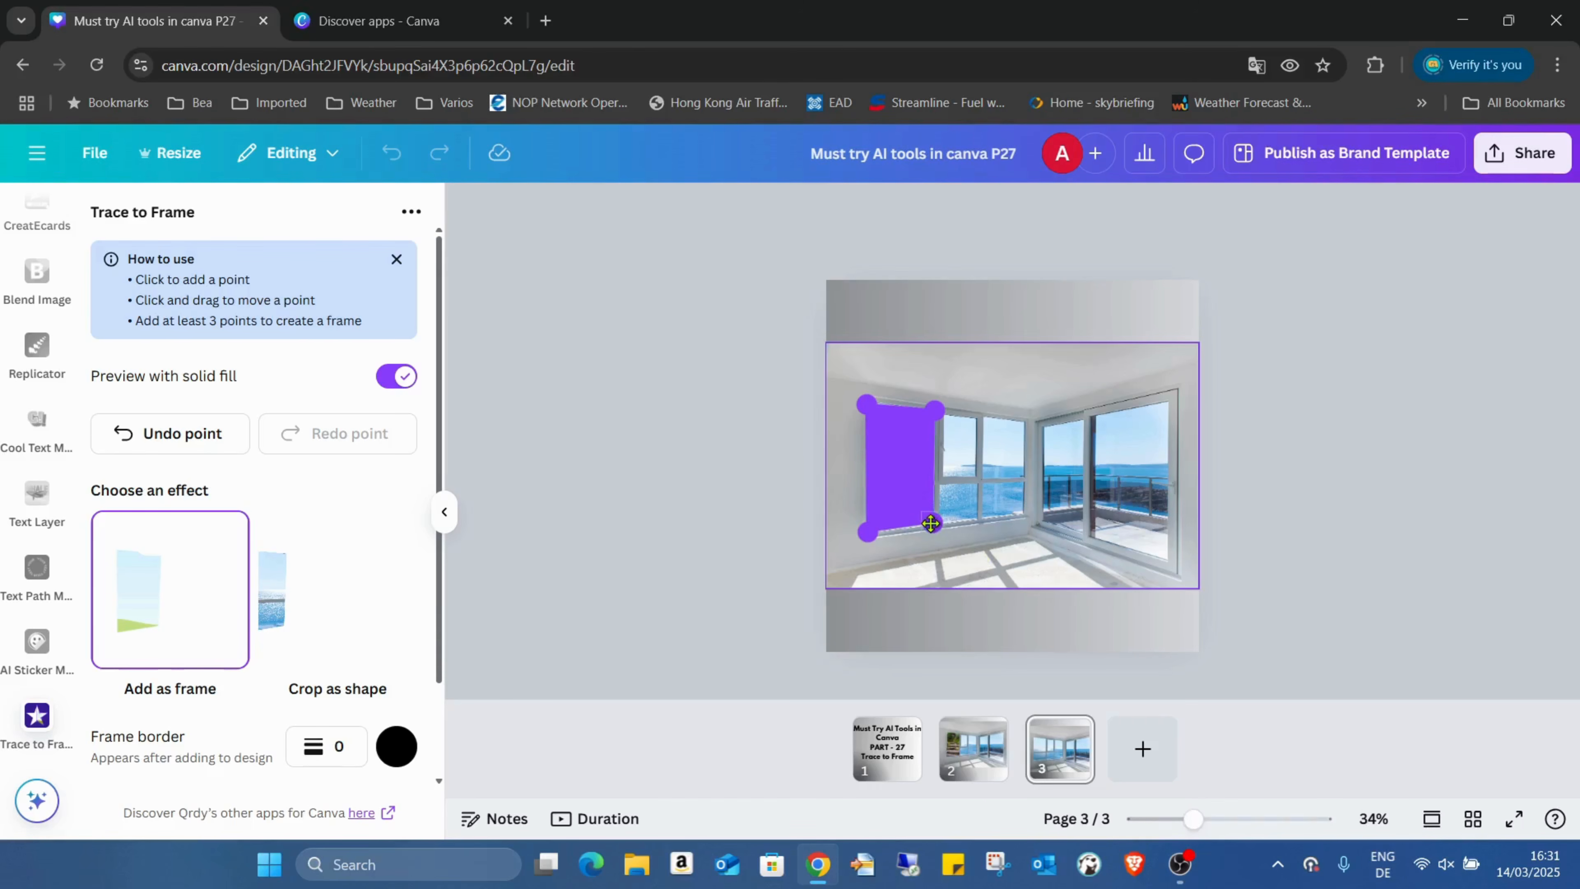
# - Fine-tune the traced corners to the leftmost window pane's edges and add the shape to the design as a frame
pyautogui.moveTo(930, 523)
pyautogui.mouseDown()
pyautogui.moveTo(933, 500)
pyautogui.moveTo(930, 515)
pyautogui.moveTo(914, 493)
pyautogui.moveTo(929, 526)
pyautogui.mouseUp()
pyautogui.moveTo(934, 410); pyautogui.dragTo(871, 406)
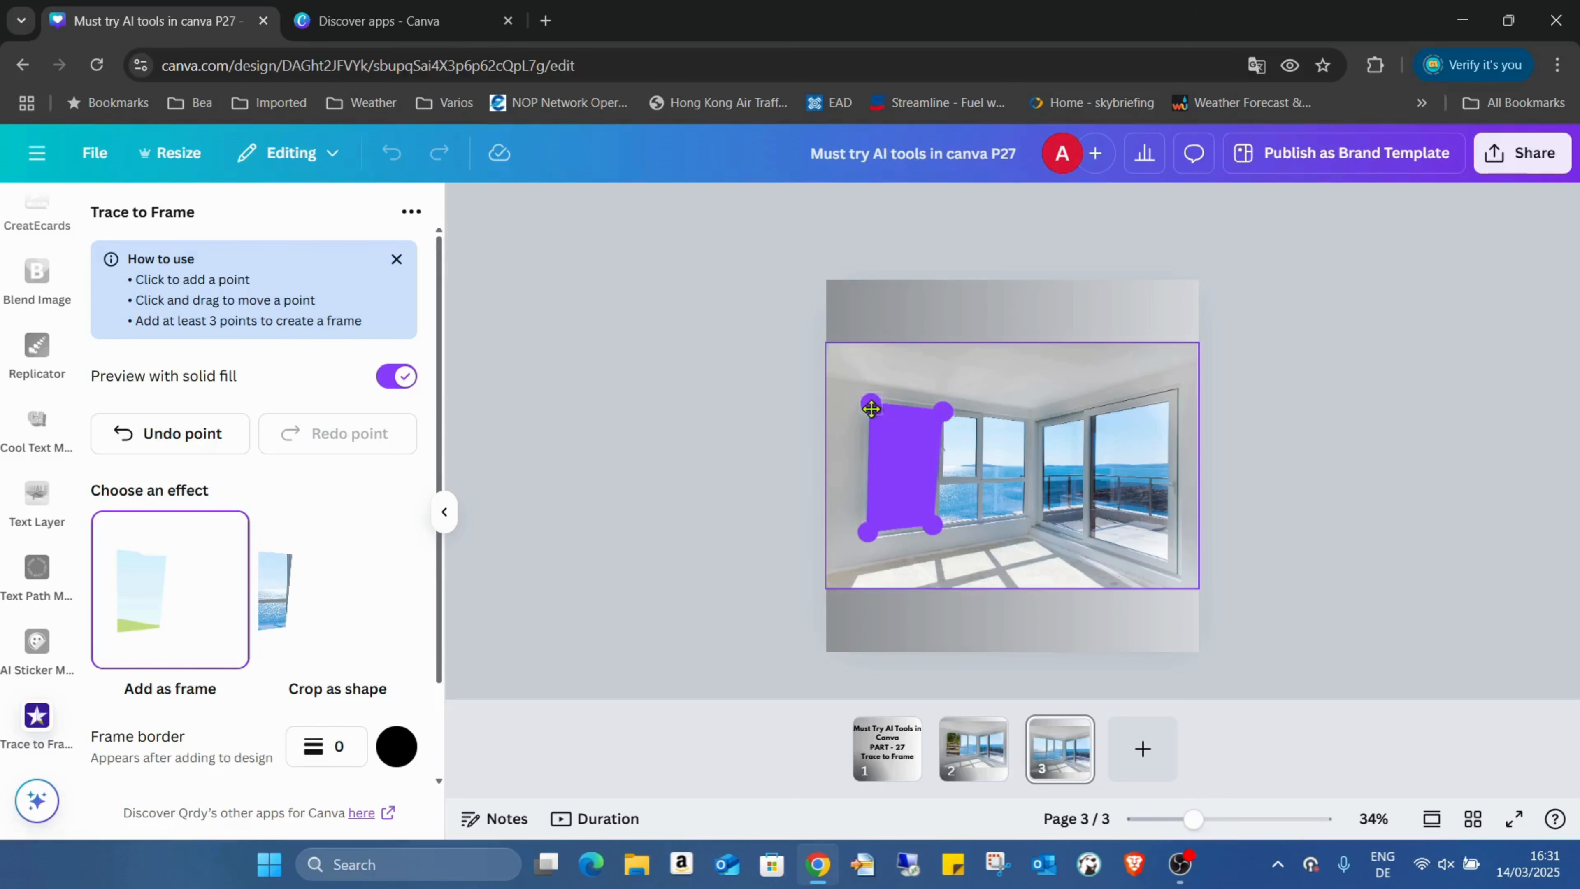
pyautogui.moveTo(866, 531)
pyautogui.mouseDown()
pyautogui.moveTo(880, 529)
pyautogui.moveTo(865, 542)
pyautogui.mouseUp()
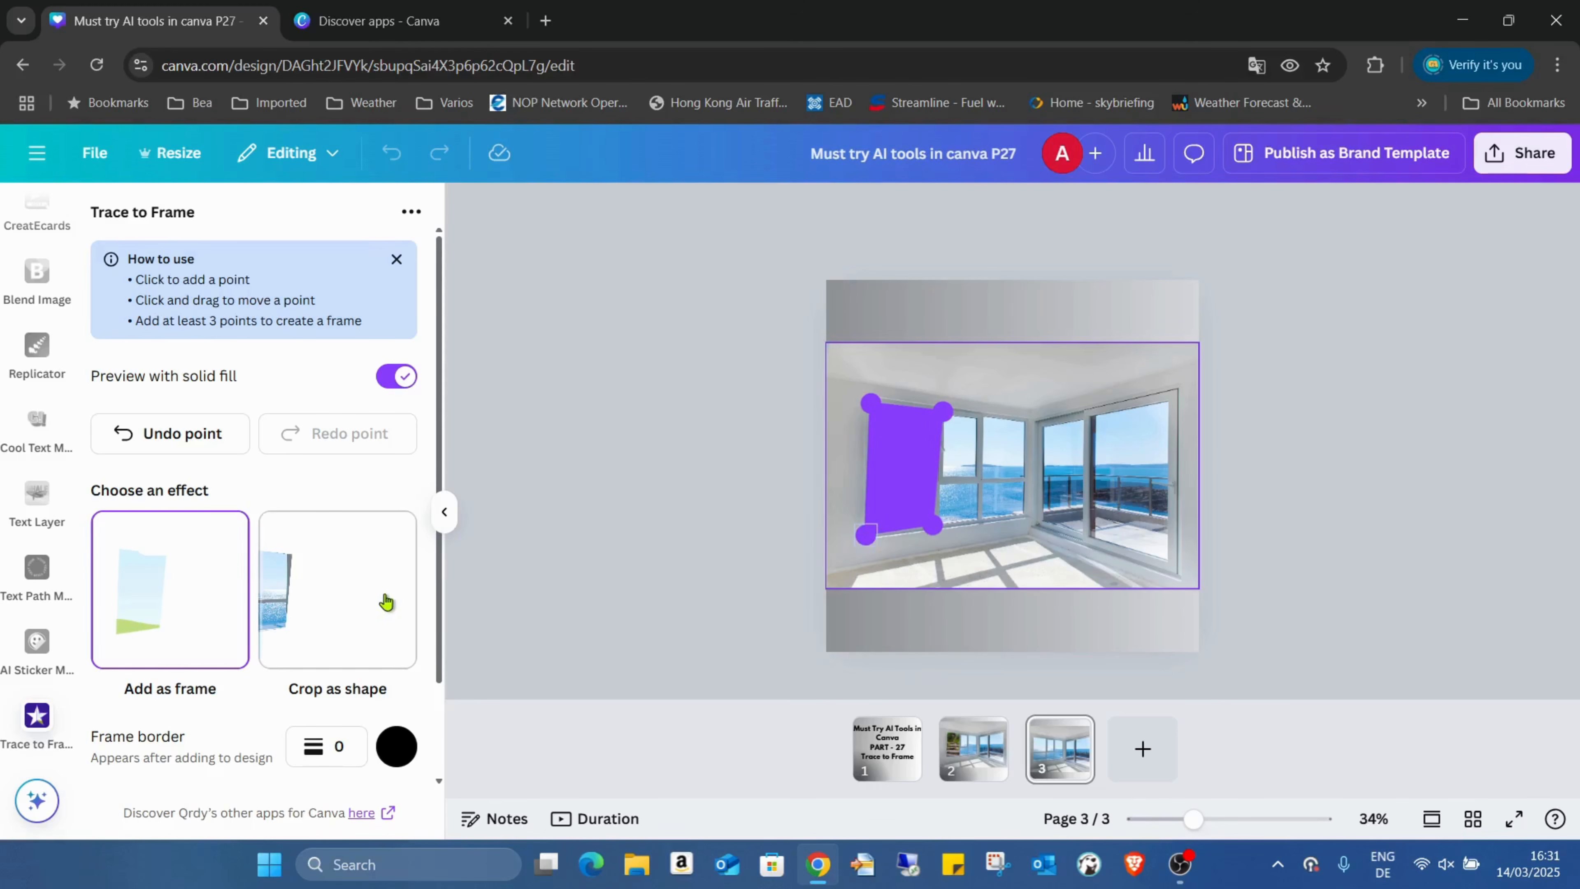
pyautogui.scroll(-2, 374, 566)
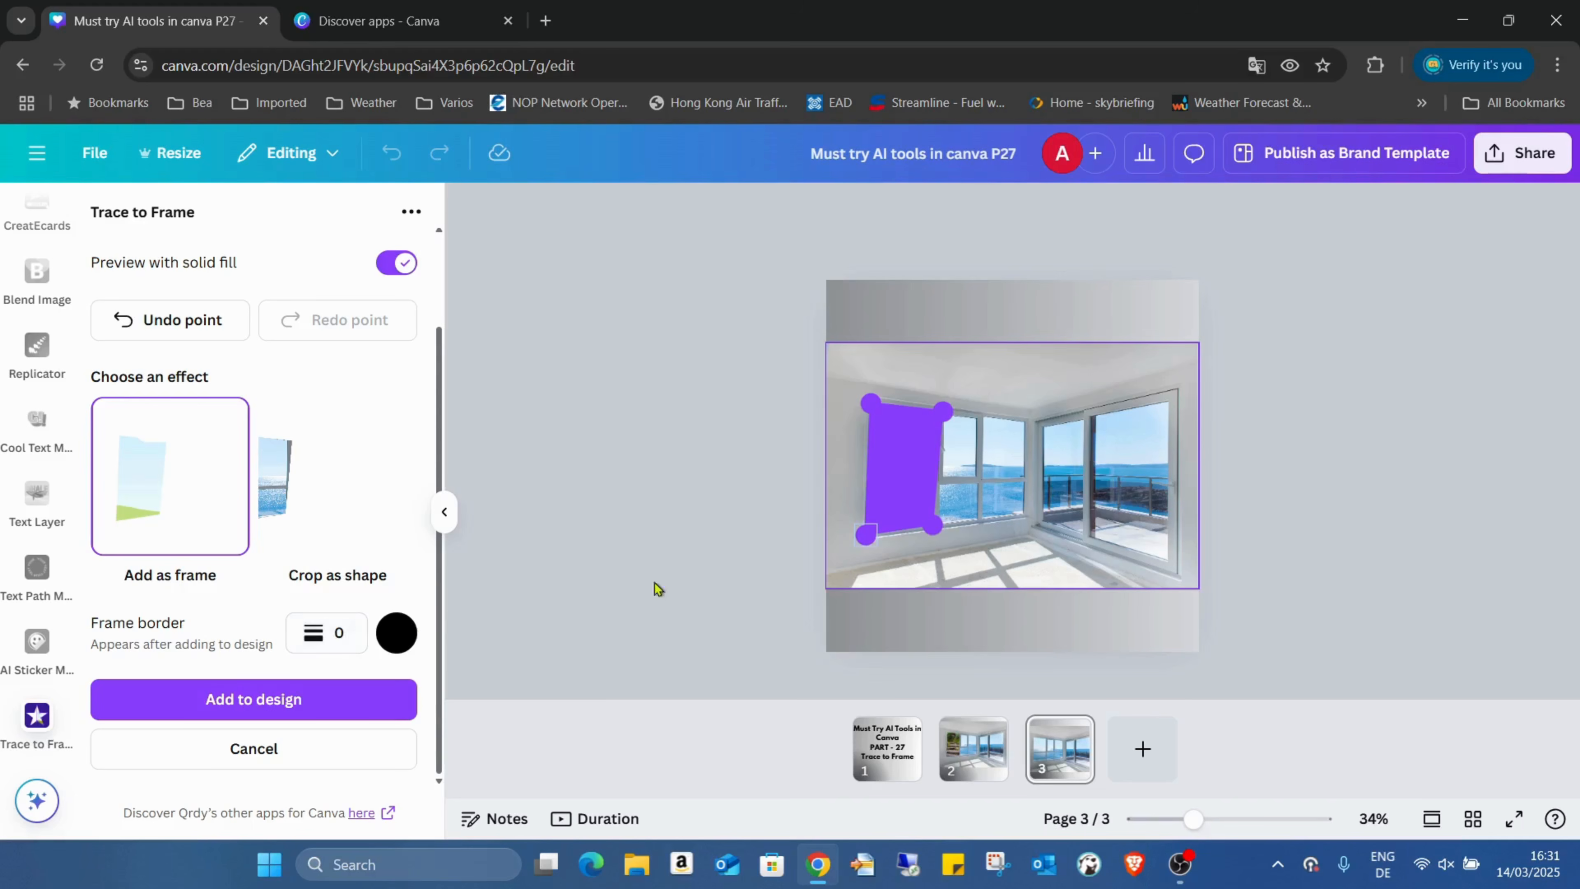
pyautogui.click(211, 709)
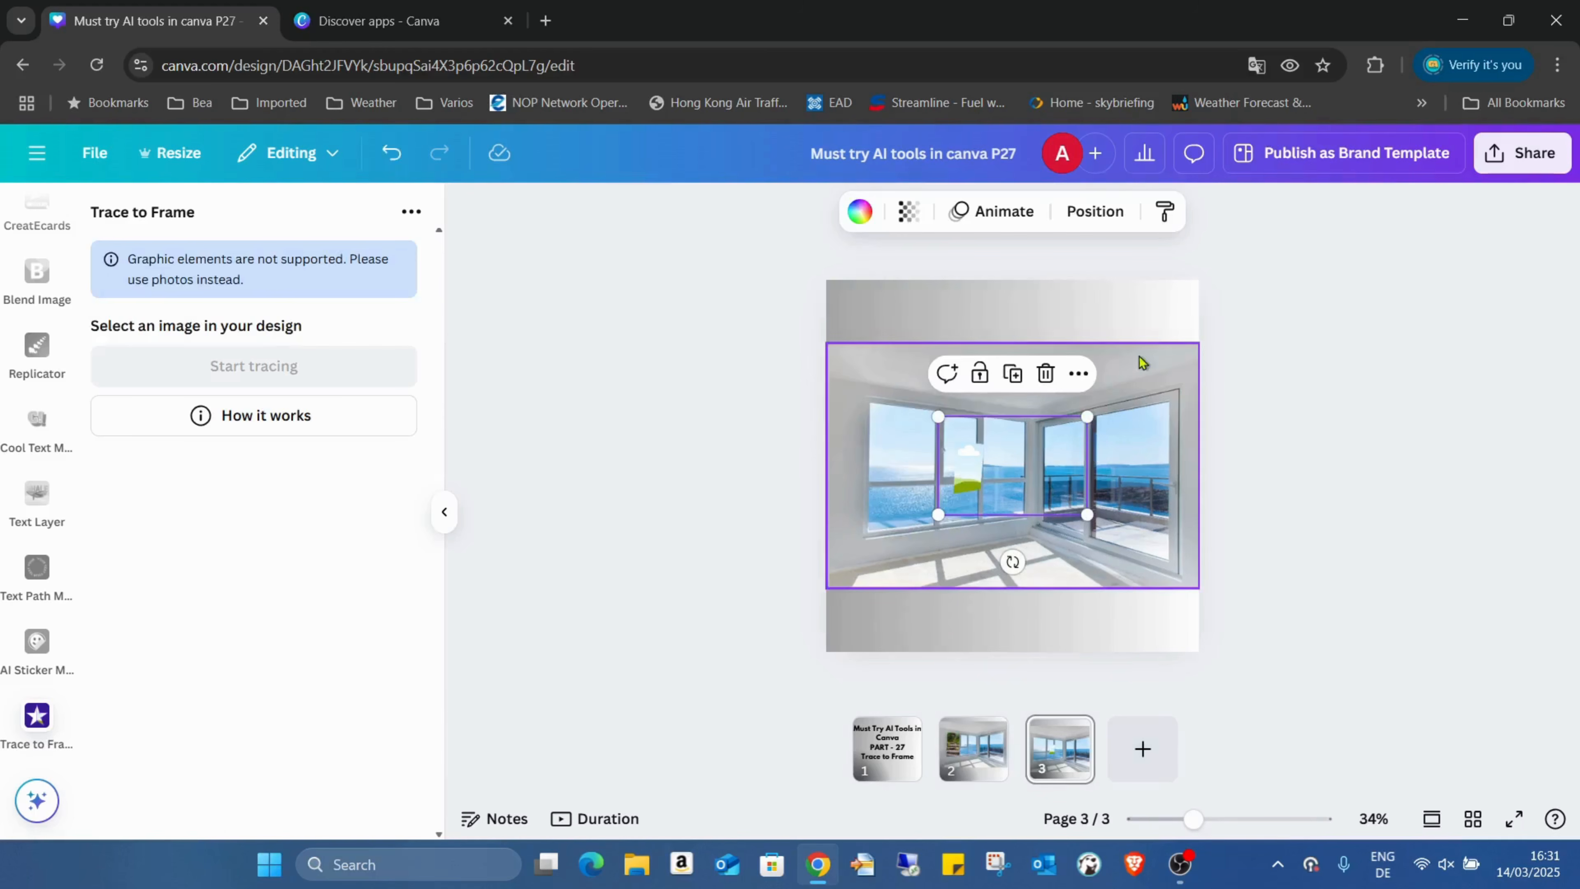
# - Move the new frame over the leftmost window pane and enlarge it towards the pane's size
pyautogui.moveTo(1192, 818); pyautogui.dragTo(1217, 819)
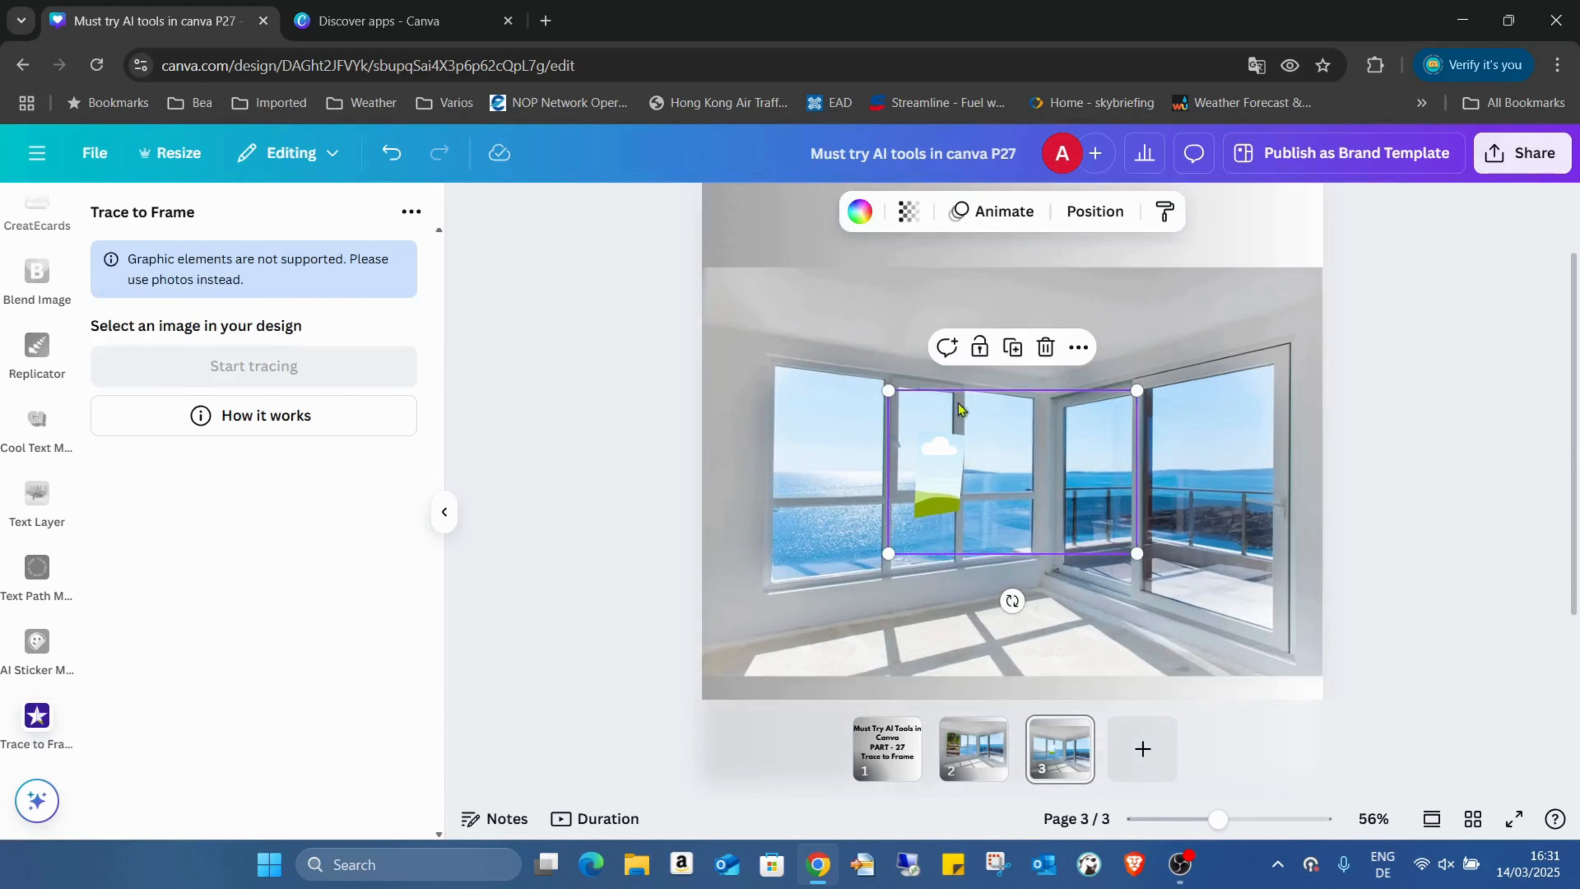
pyautogui.moveTo(958, 408); pyautogui.dragTo(823, 353)
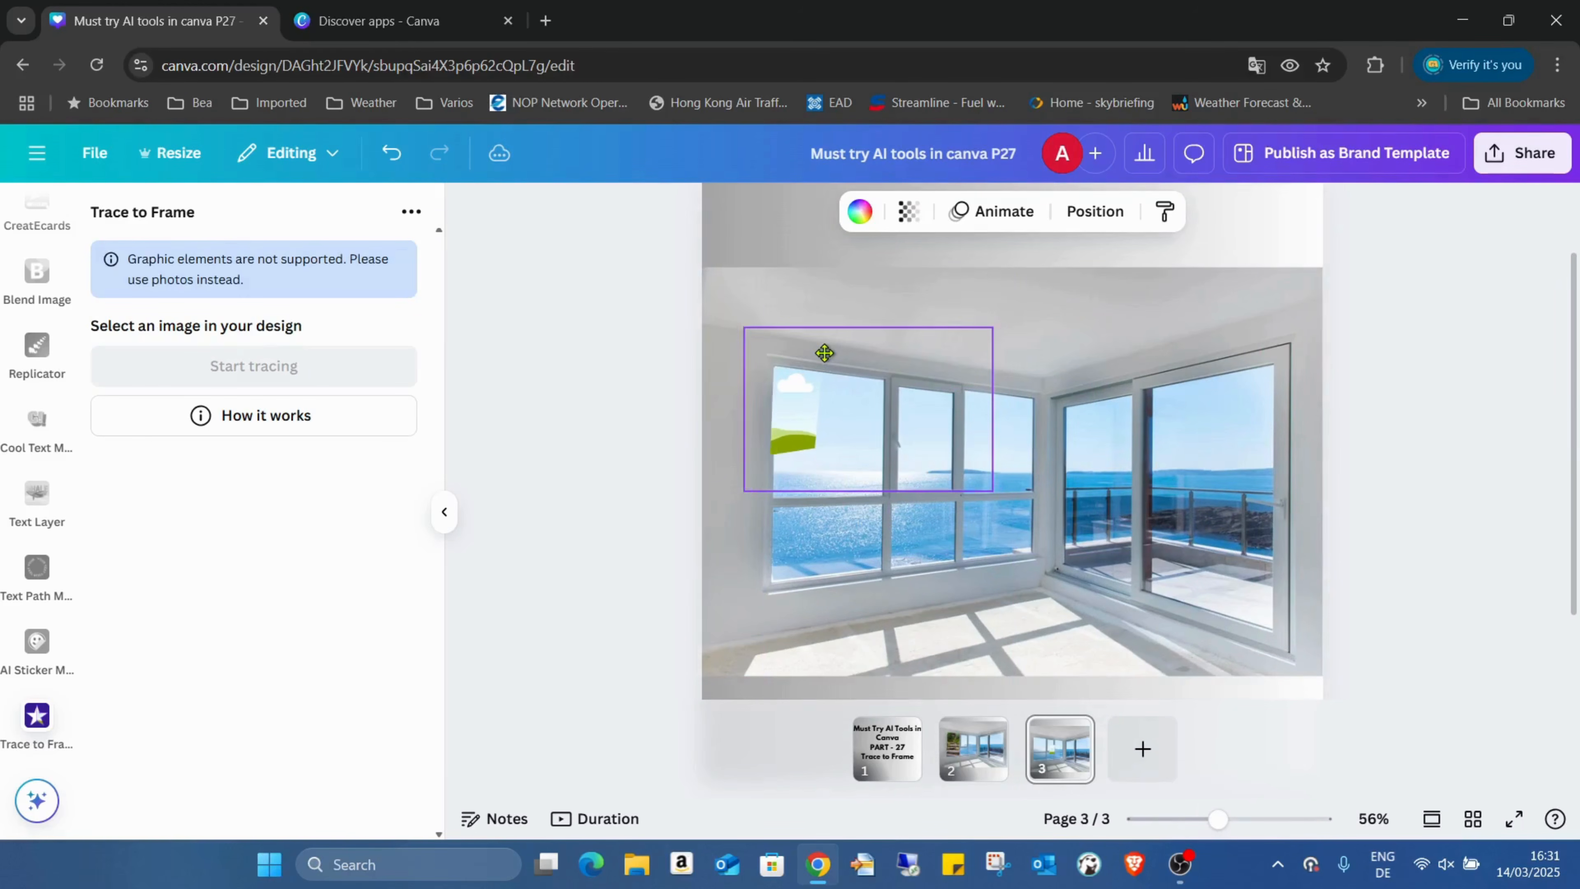
pyautogui.moveTo(992, 491); pyautogui.dragTo(1213, 692)
pyautogui.moveTo(1120, 543); pyautogui.dragTo(1090, 500)
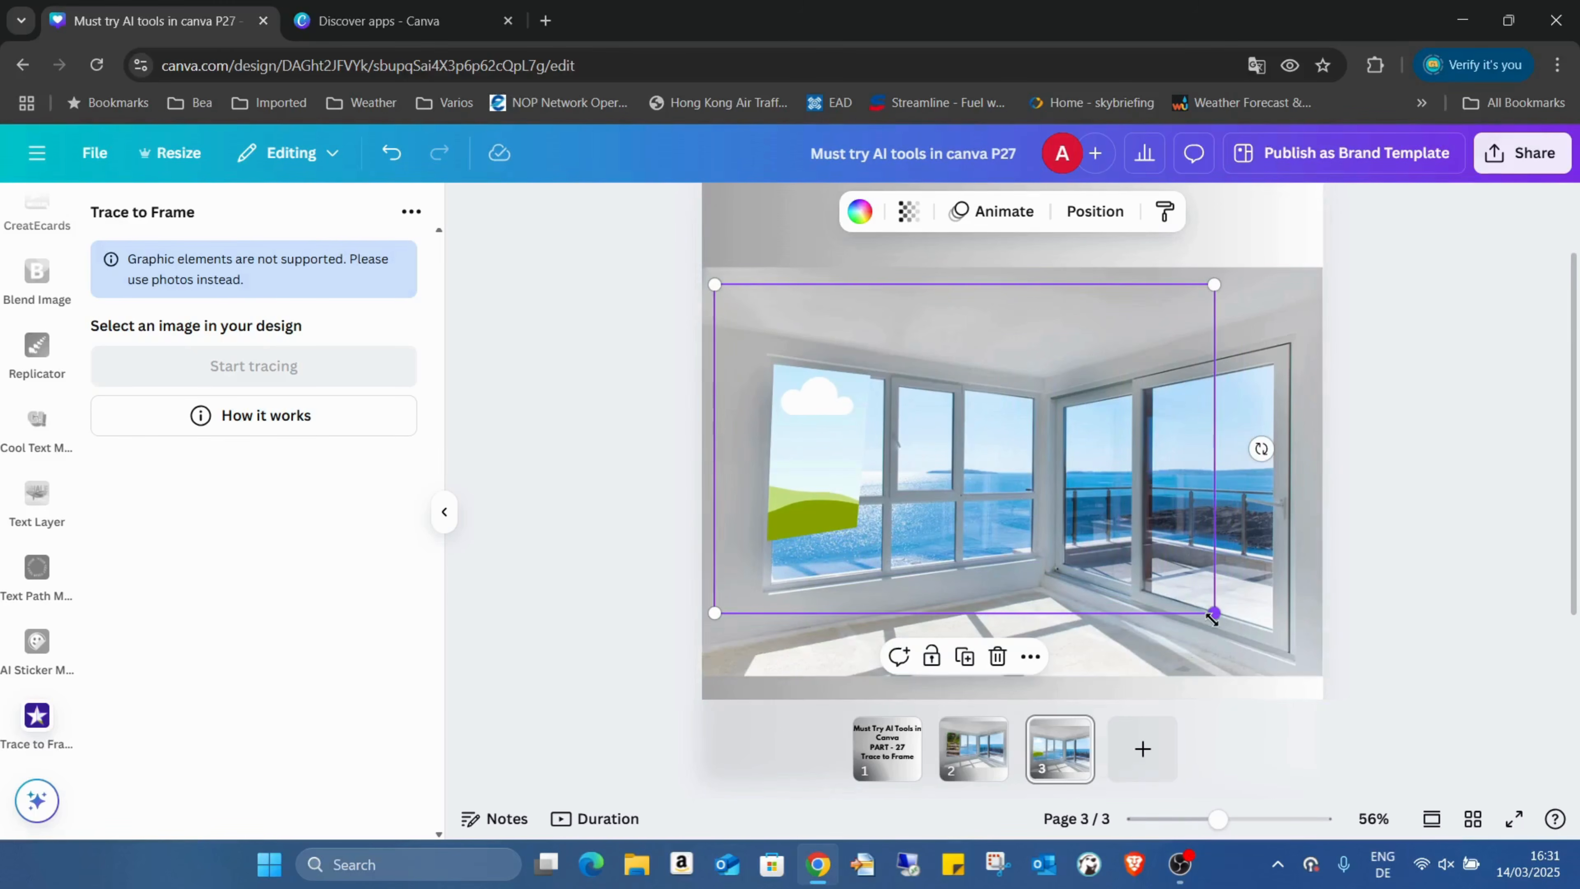
# - Reselect the frame, enlarge it to cover the whole leftmost window pane and nudge it into alignment
pyautogui.click(1216, 489)
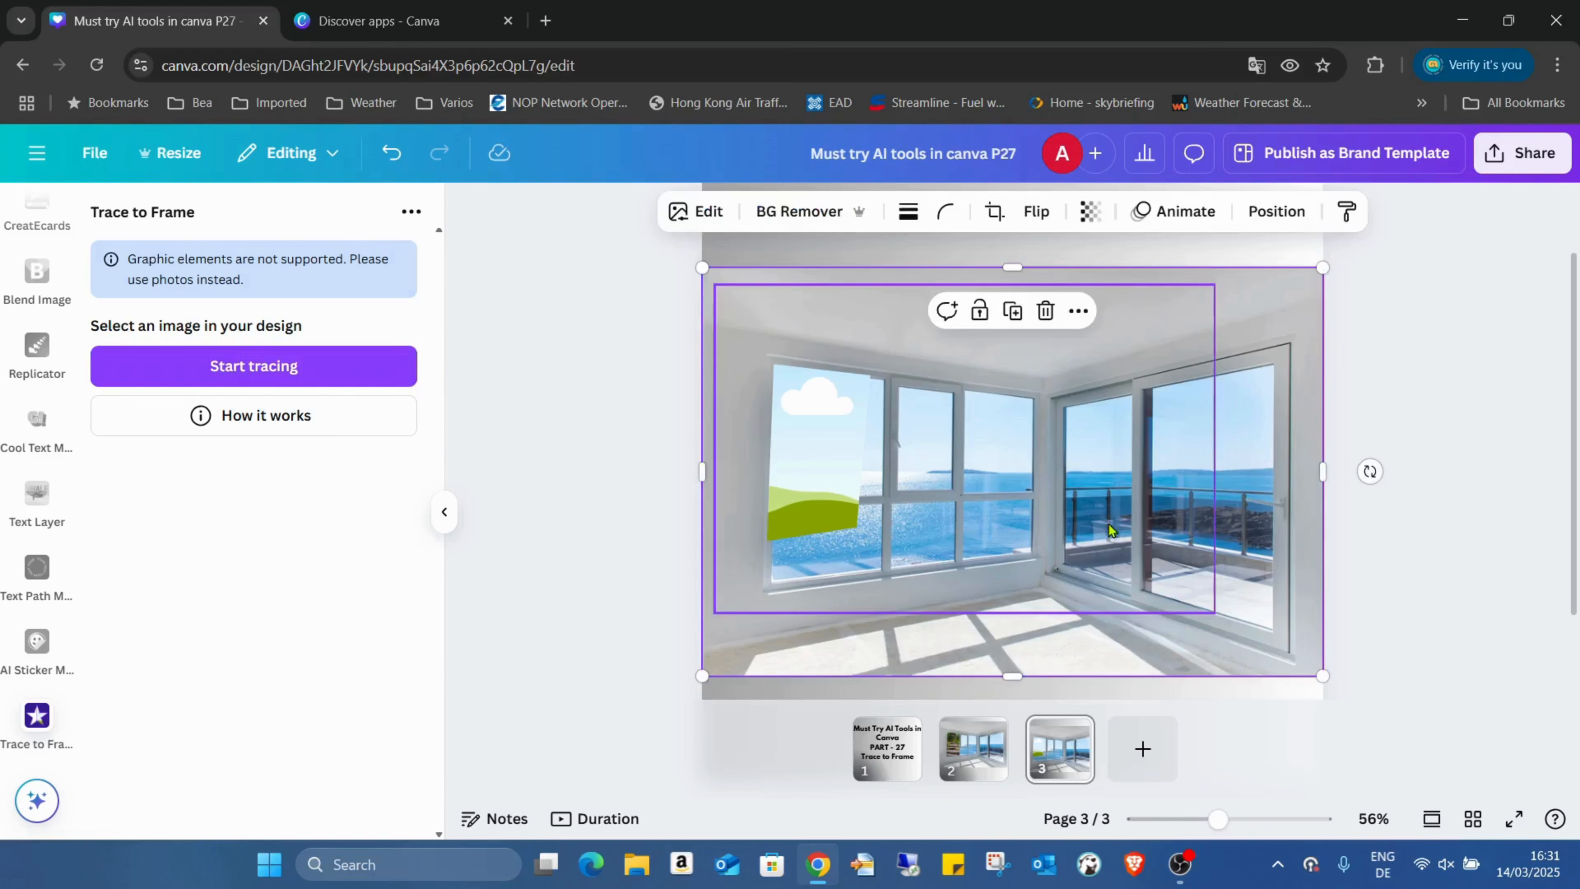
pyautogui.click(910, 540)
pyautogui.click(1210, 619)
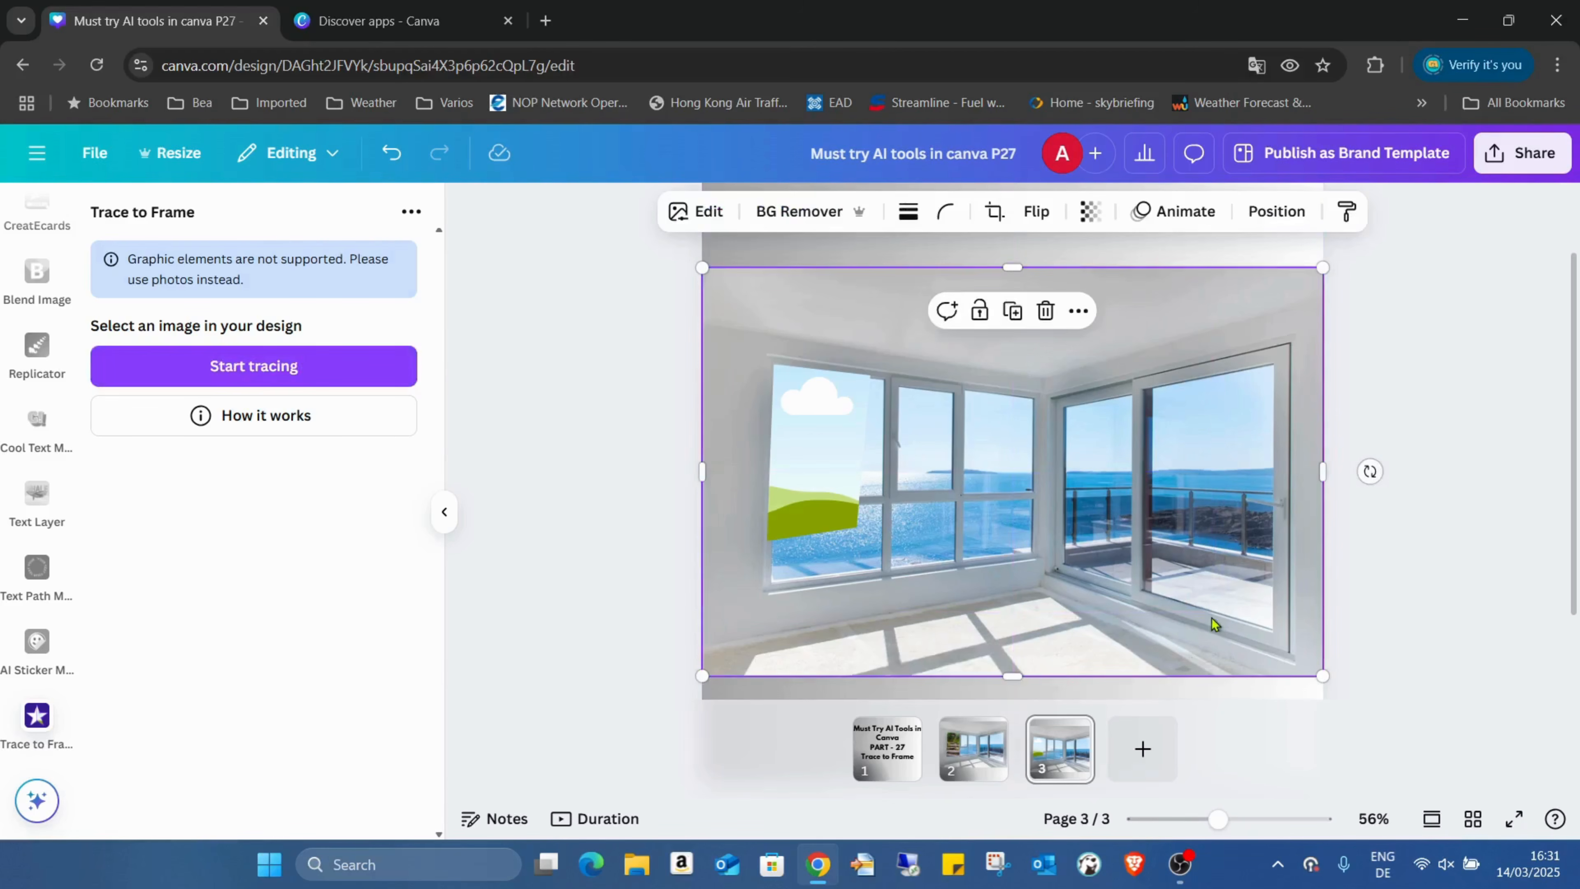
pyautogui.click(1164, 594)
pyautogui.moveTo(1209, 612); pyautogui.dragTo(1176, 581)
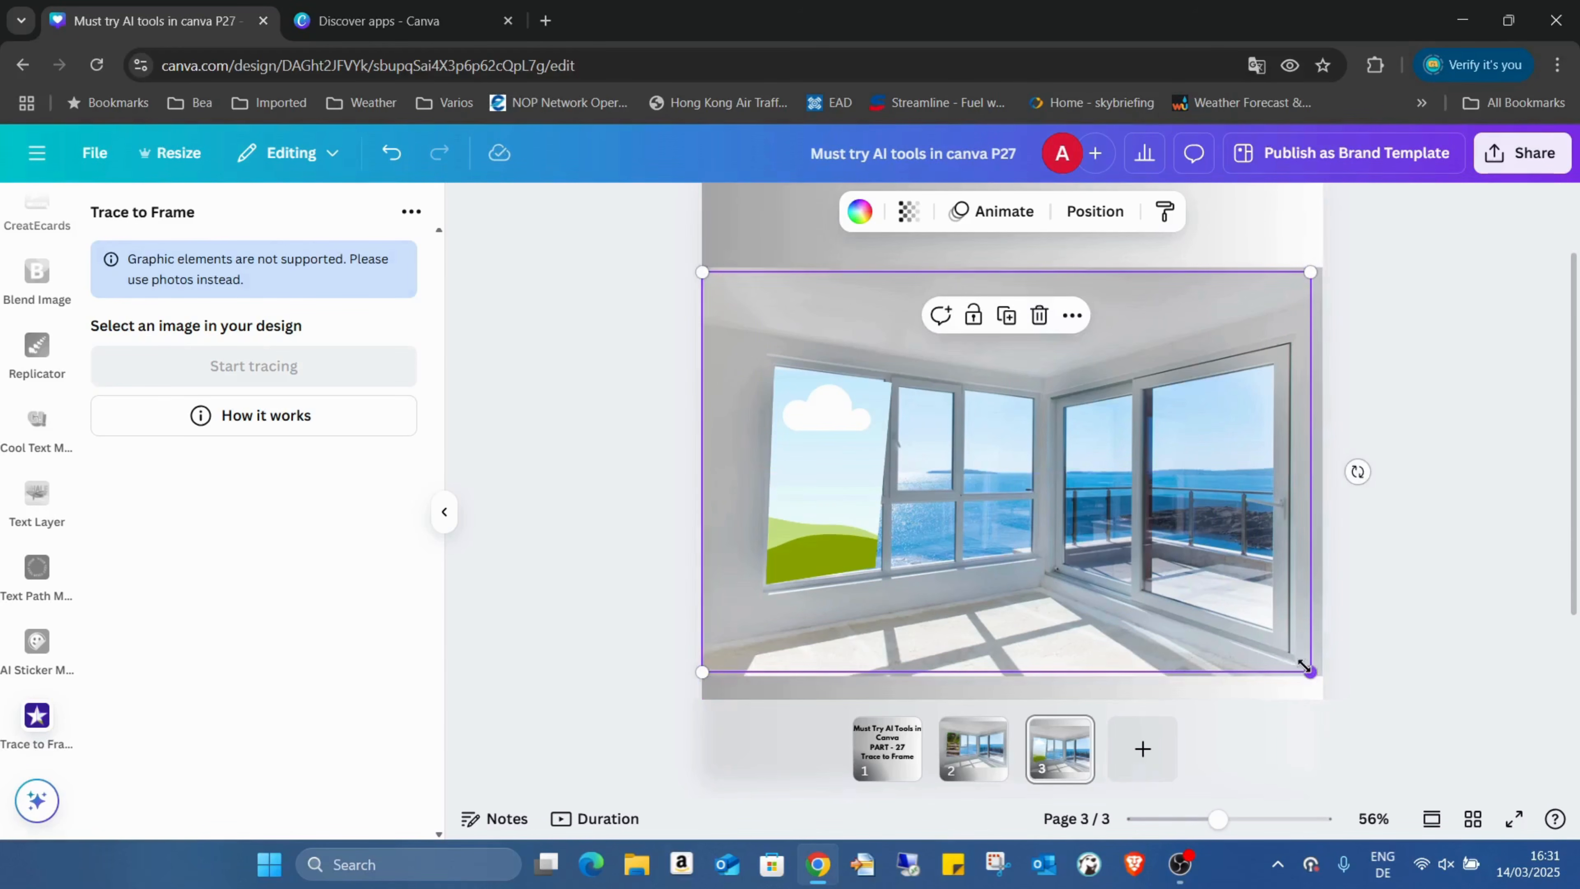
pyautogui.moveTo(1306, 667); pyautogui.dragTo(1327, 677)
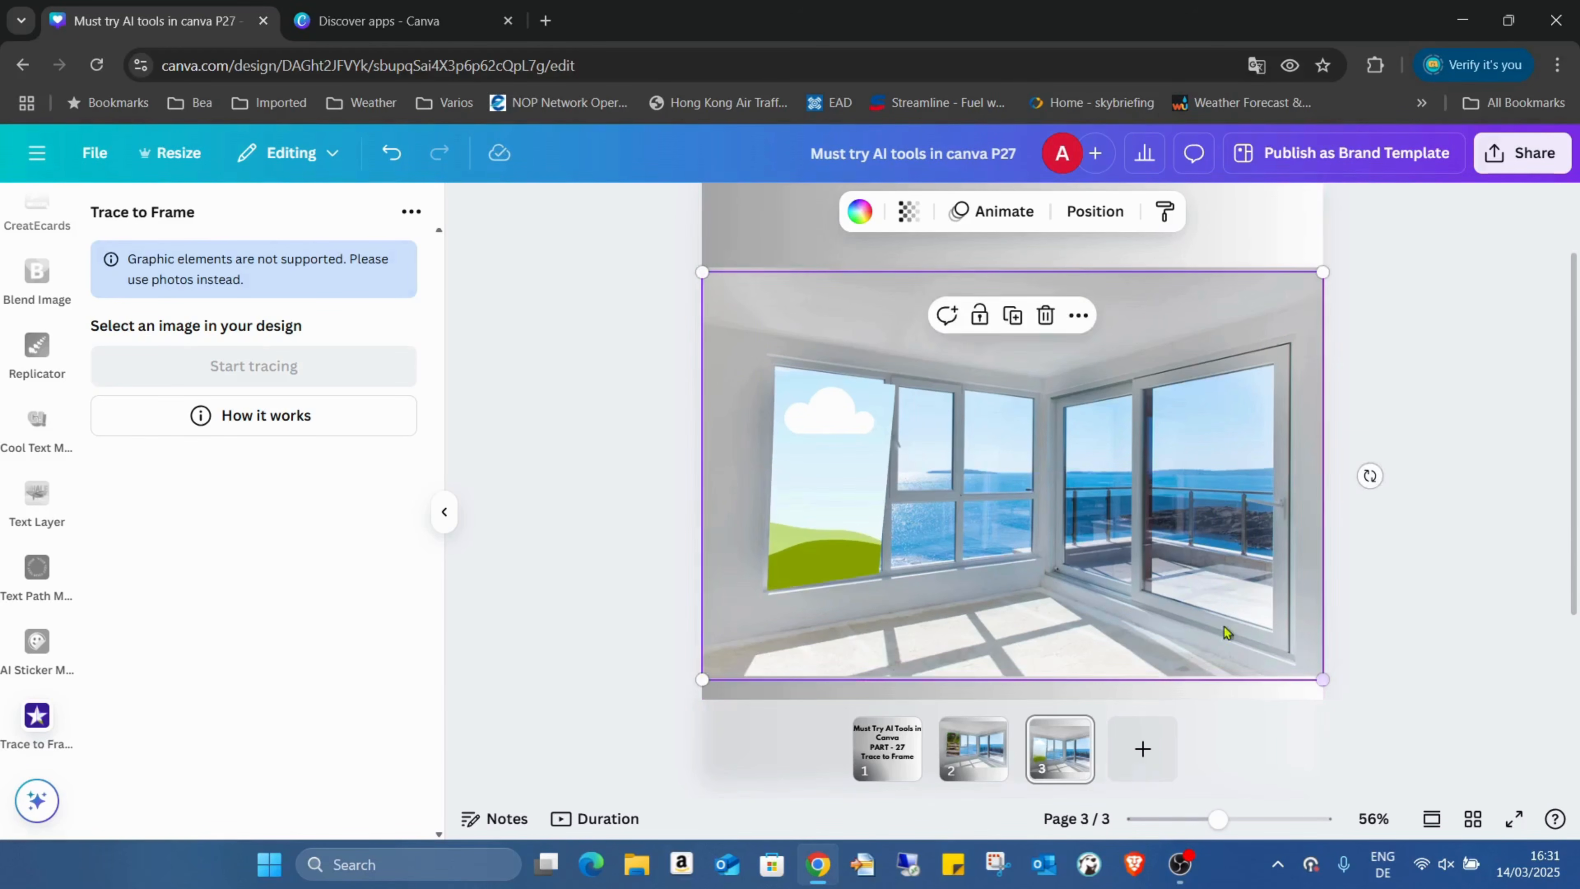
pyautogui.moveTo(1024, 551)
pyautogui.mouseDown()
pyautogui.moveTo(1001, 558)
pyautogui.moveTo(1014, 563)
pyautogui.mouseUp()
pyautogui.click(850, 560)
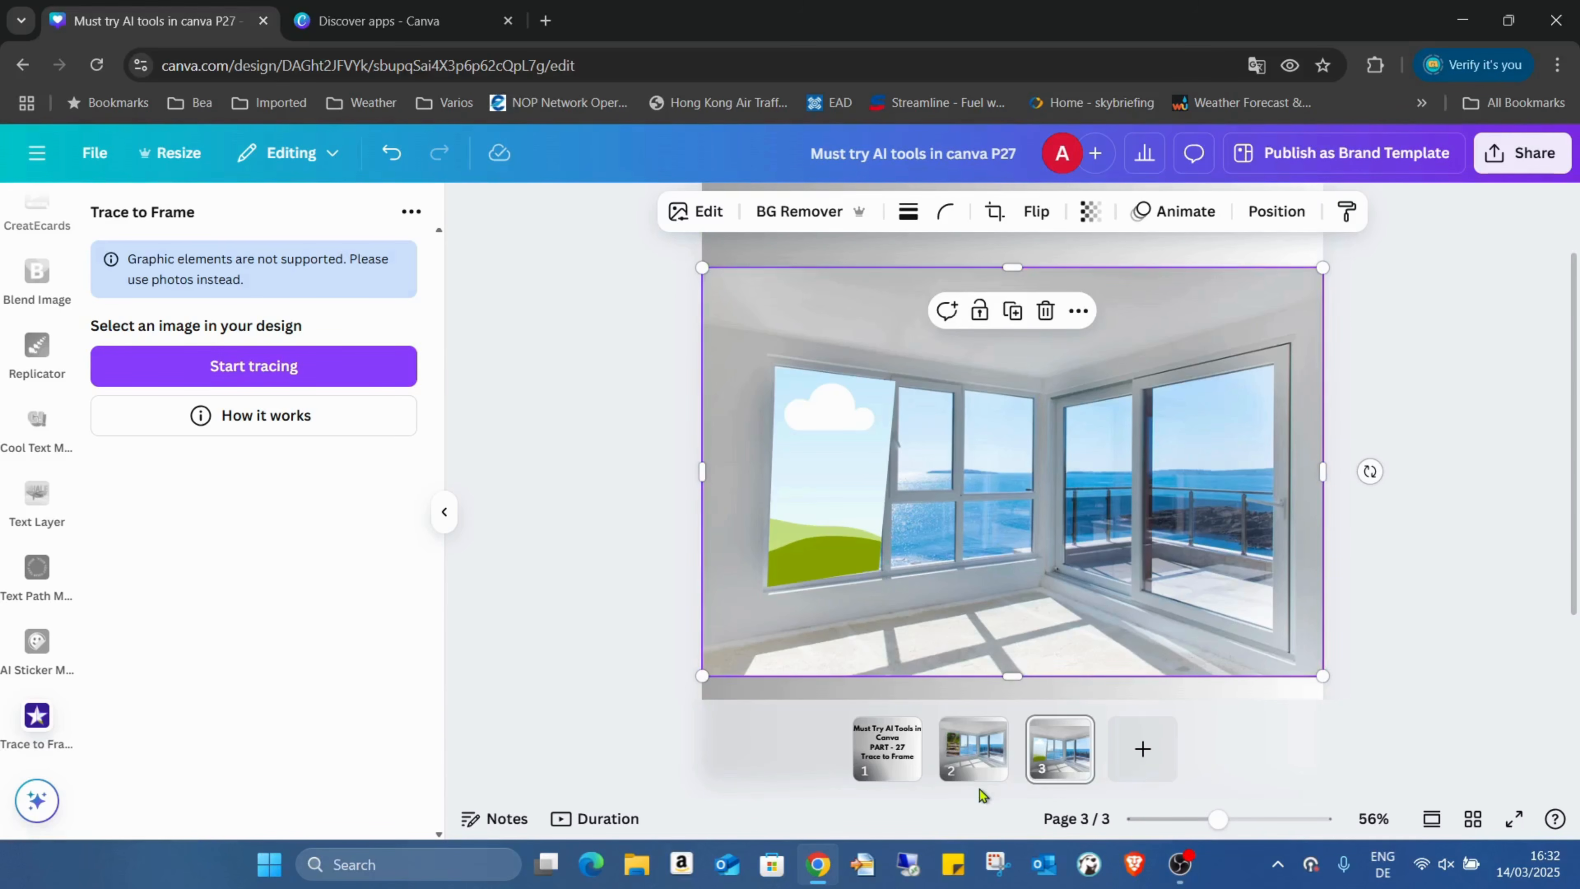
# - View the example window picture on page 2 and return to page 3
pyautogui.click(978, 764)
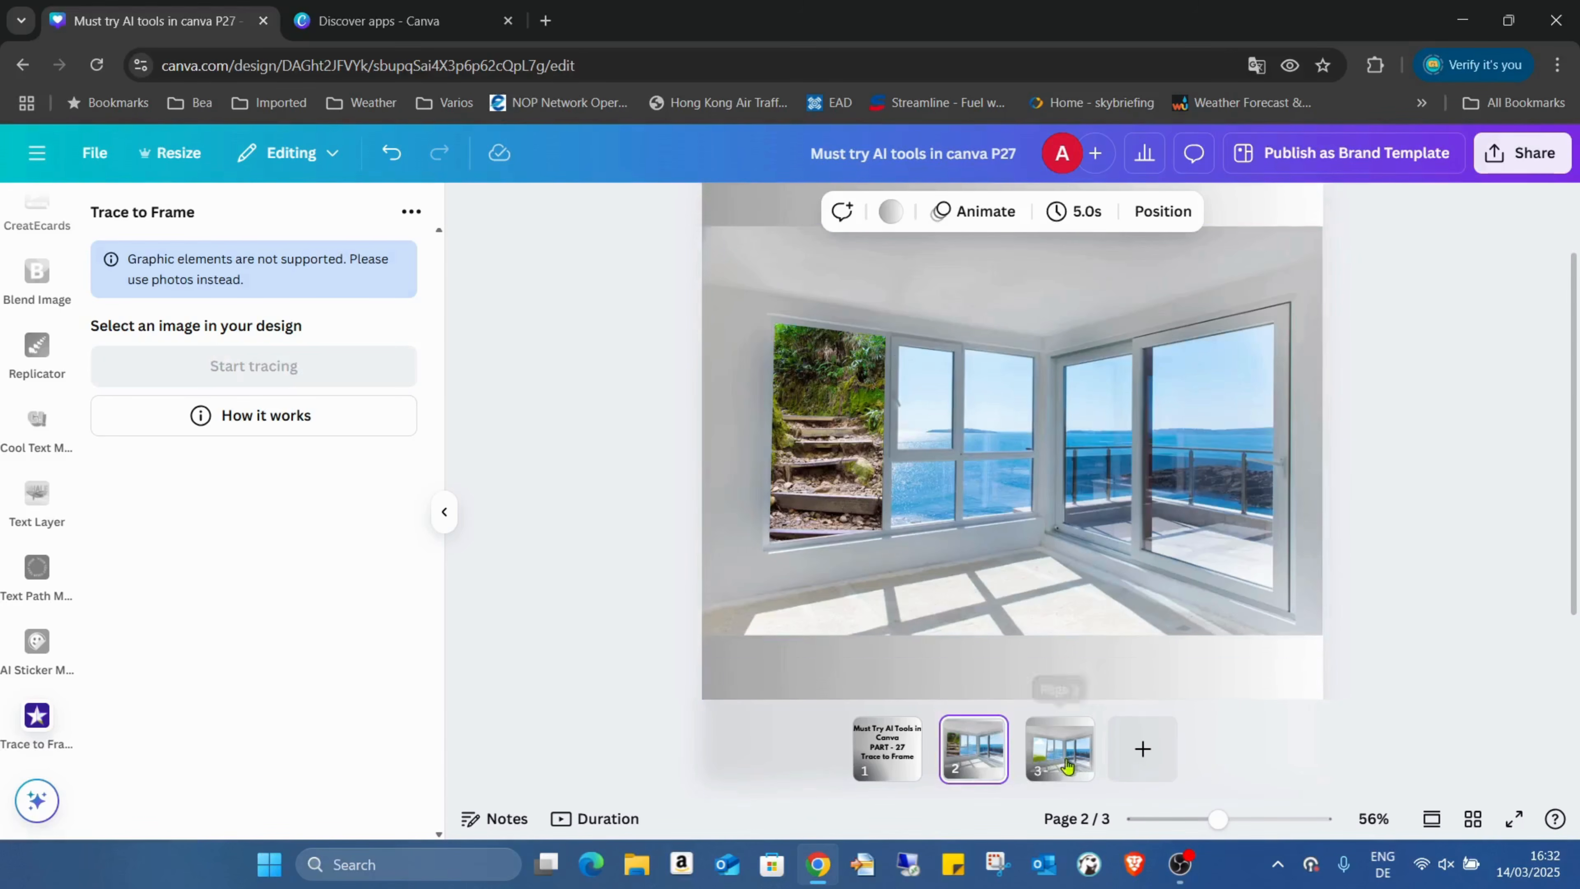
pyautogui.scroll(-5, 995, 405)
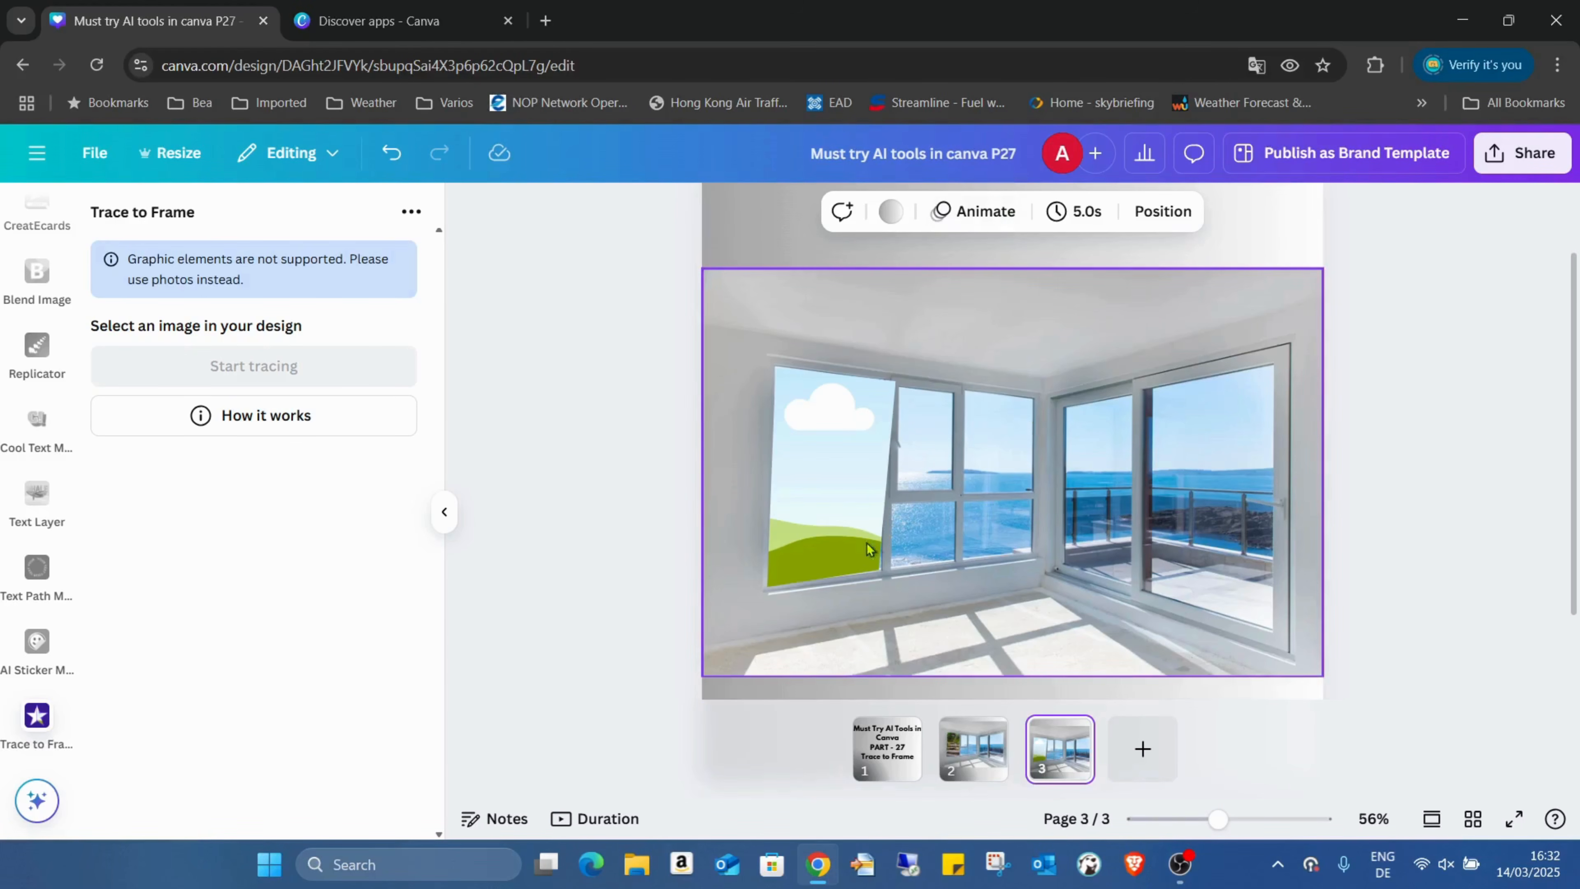
# - Add the recently used forest steps photo from the elements to page 3 and drop it into the window pane frame
pyautogui.scroll(15, 31, 311)
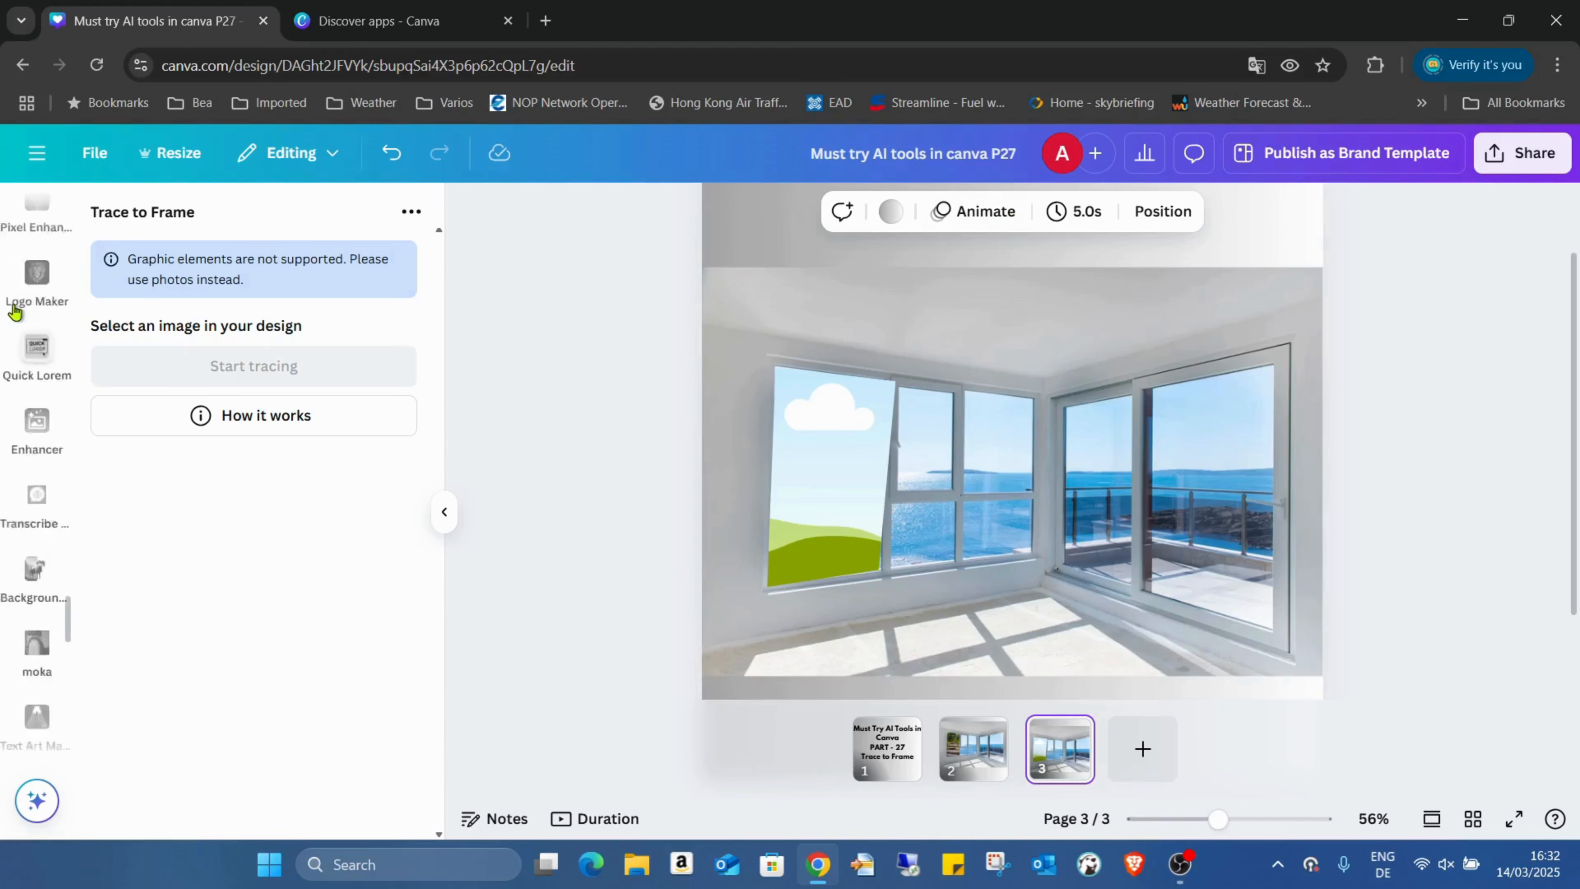
pyautogui.scroll(8, 15, 311)
pyautogui.scroll(2, 892, 501)
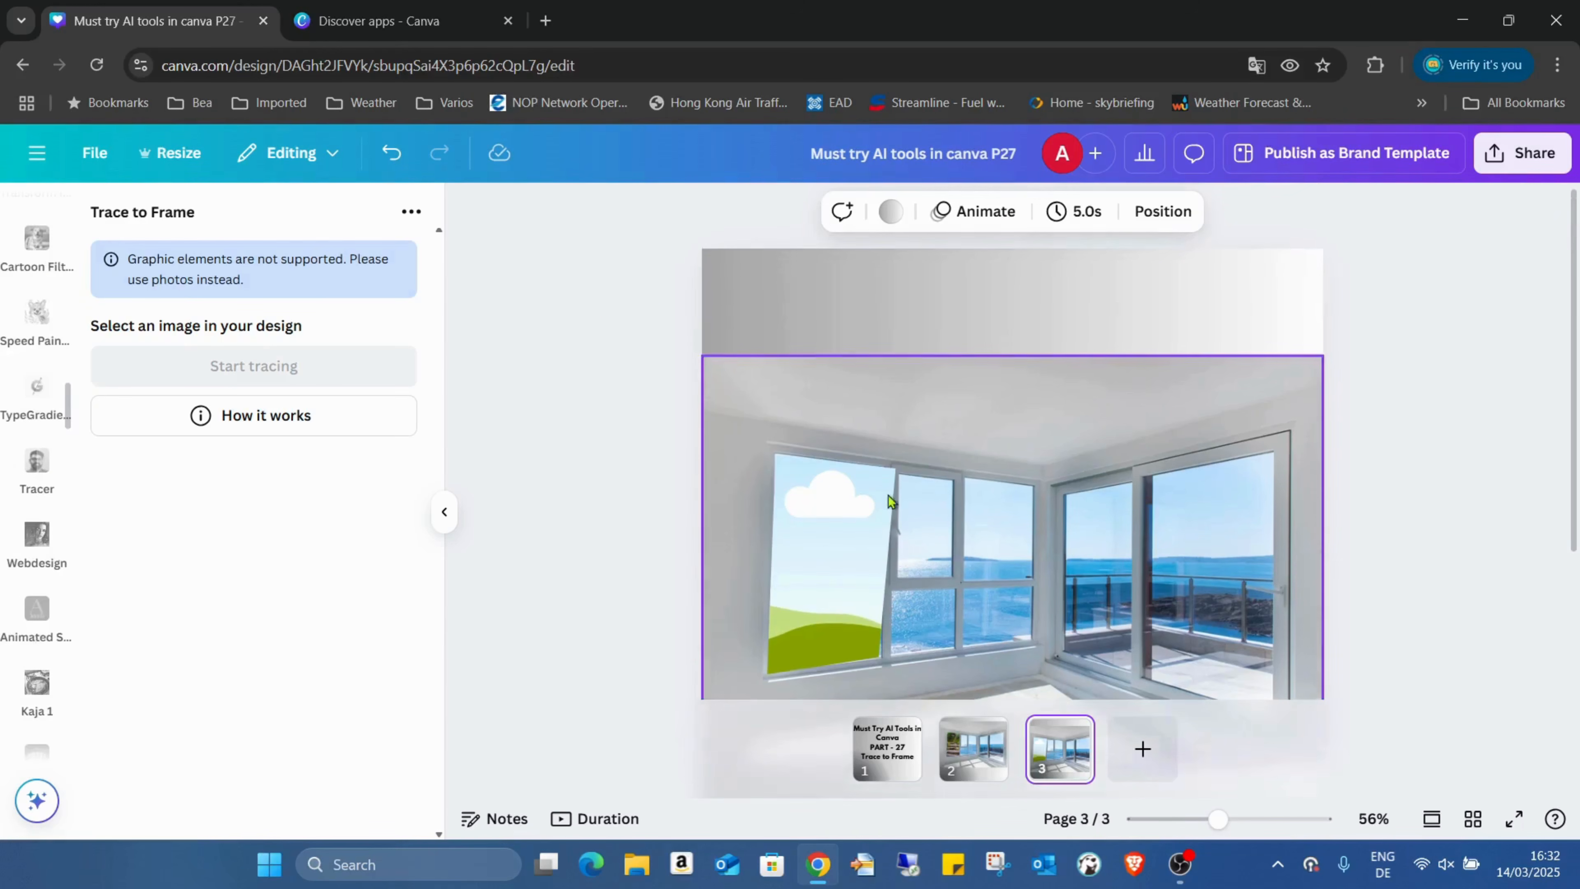
pyautogui.scroll(-3, 1308, 455)
pyautogui.scroll(10, 17, 324)
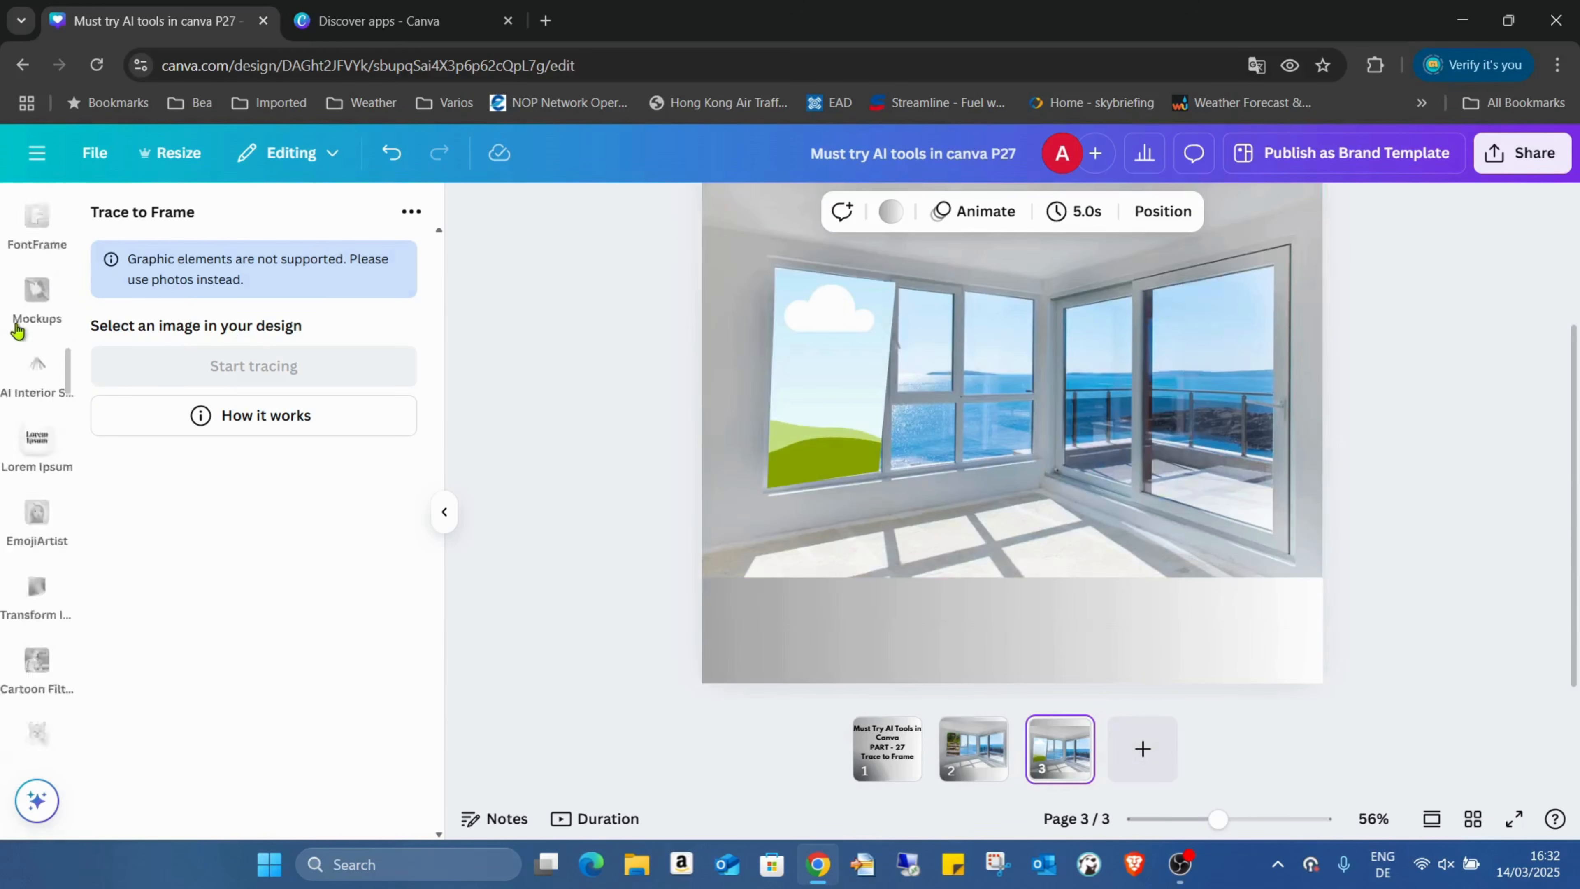
pyautogui.click(26, 310)
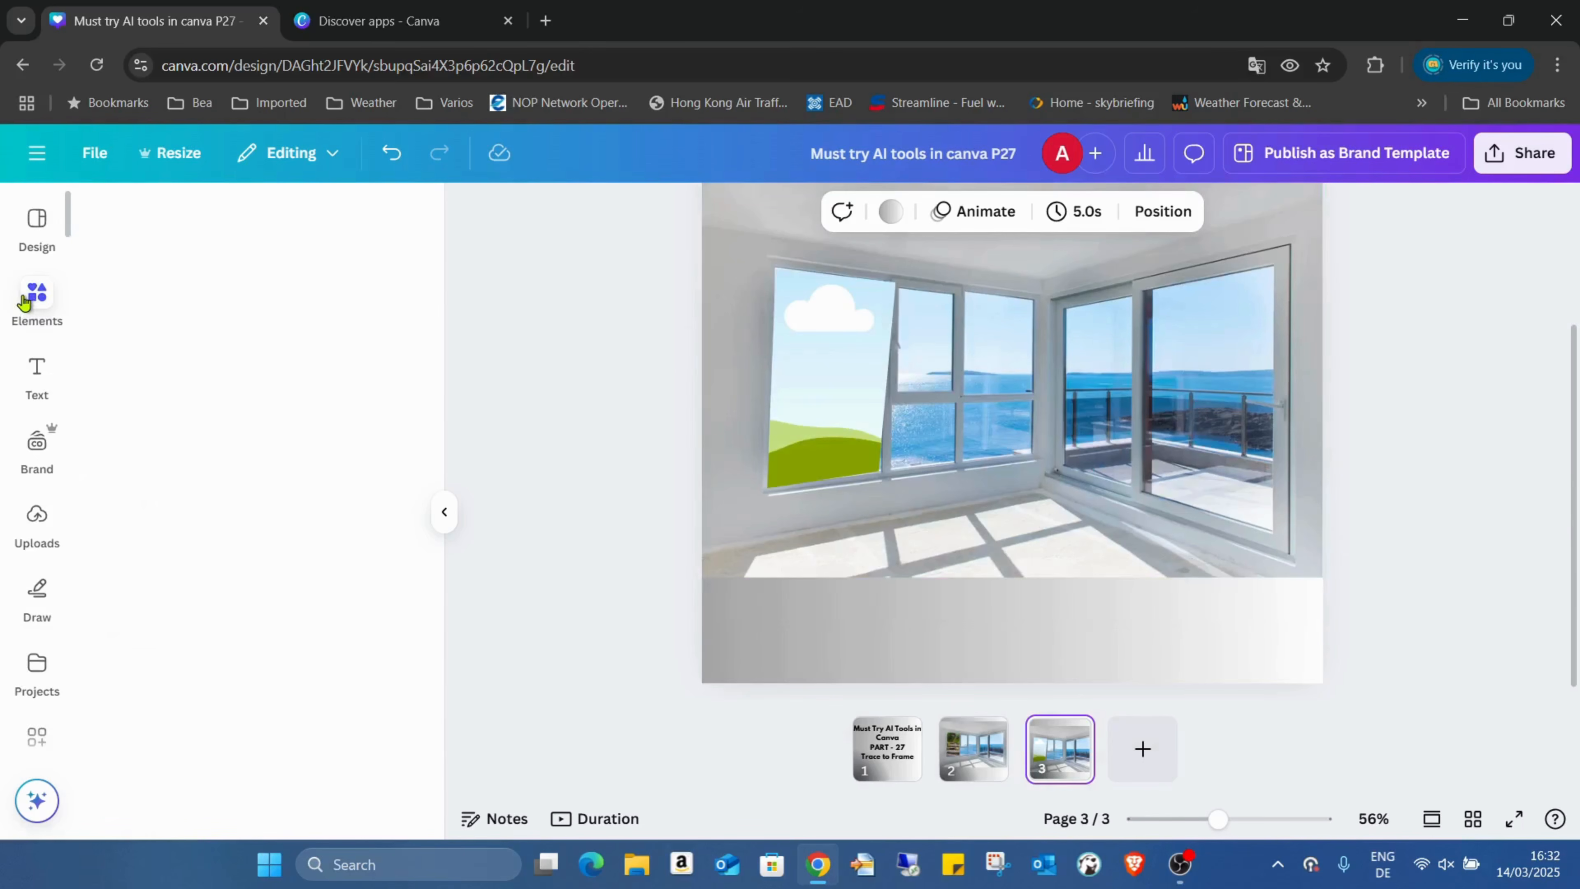
pyautogui.click(278, 401)
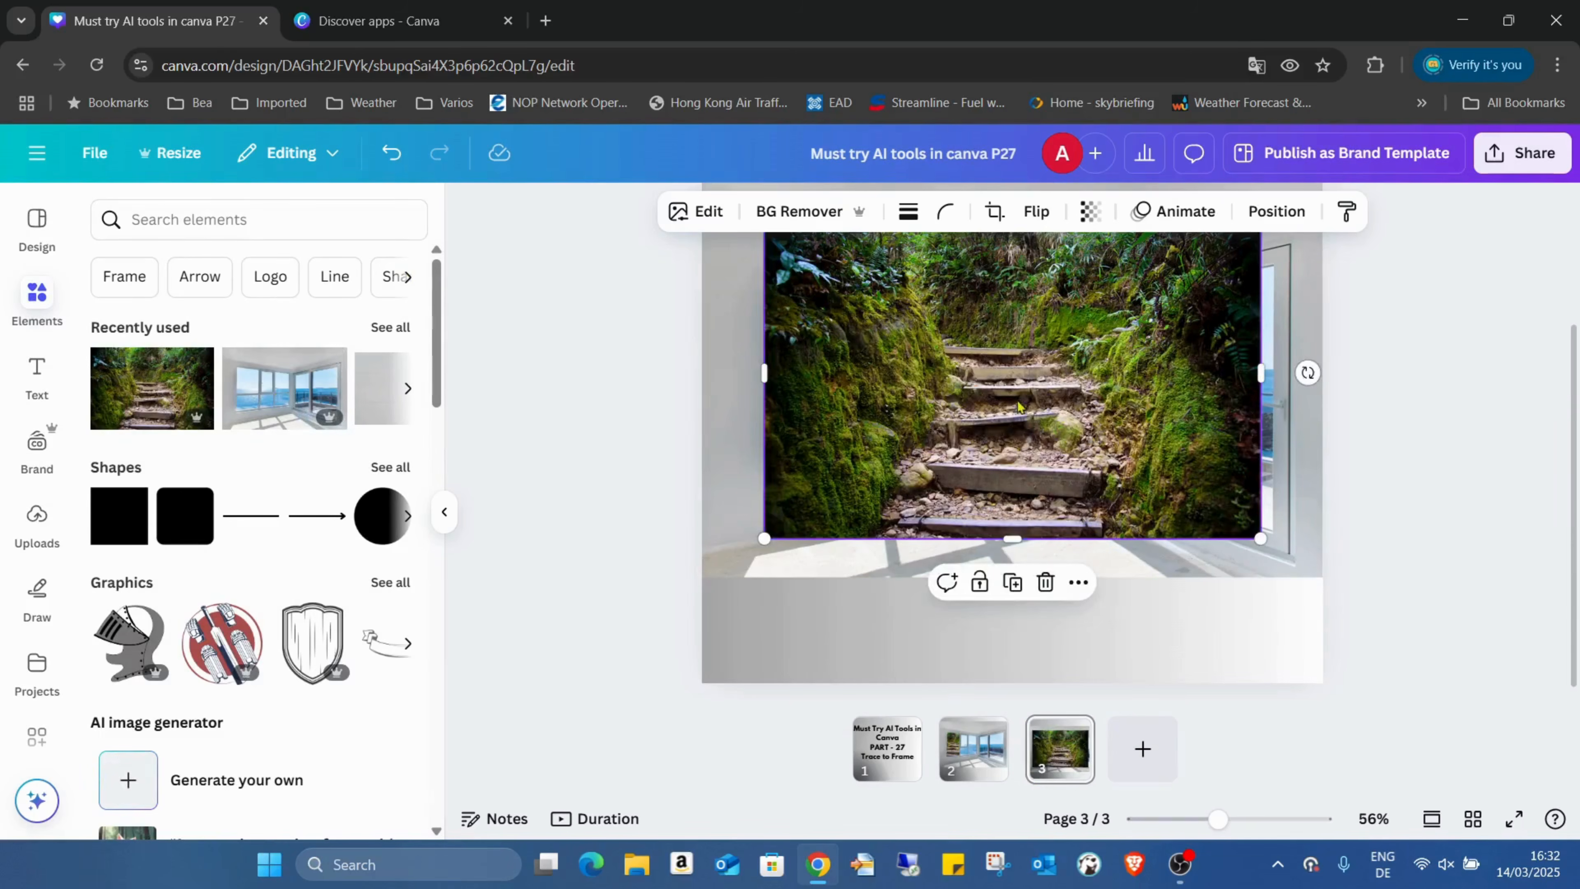
pyautogui.moveTo(1017, 410); pyautogui.dragTo(880, 384)
# - Enlarge and shift the photo inside the frame so its leafy, mossy part fills the pane, apply the crop, and present page 3 full screen
pyautogui.doubleClick(880, 384)
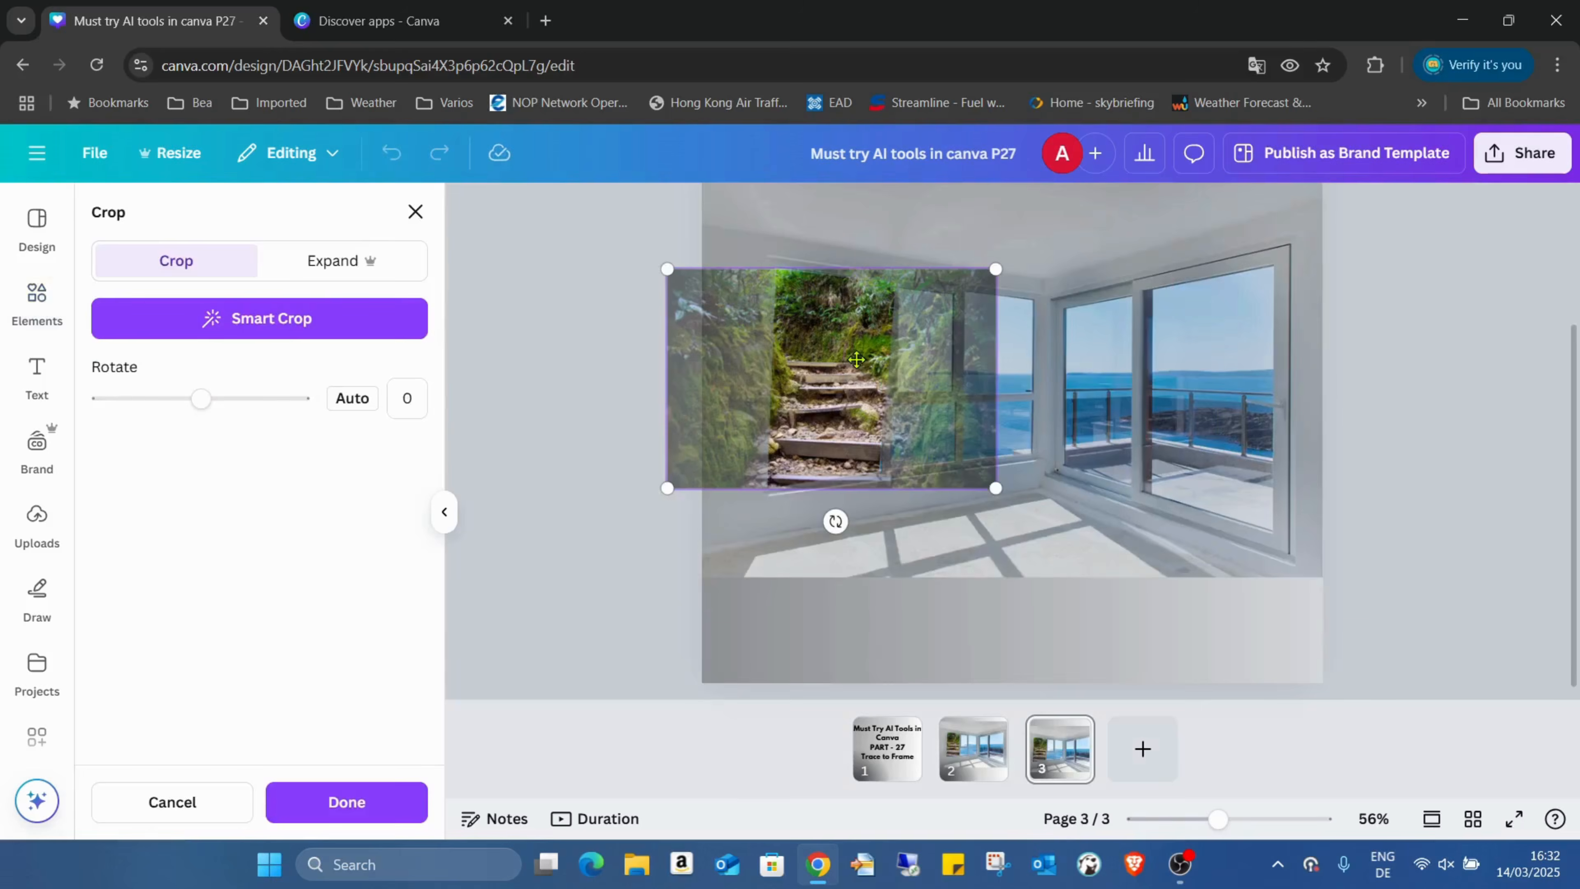
pyautogui.moveTo(995, 498); pyautogui.dragTo(1287, 681)
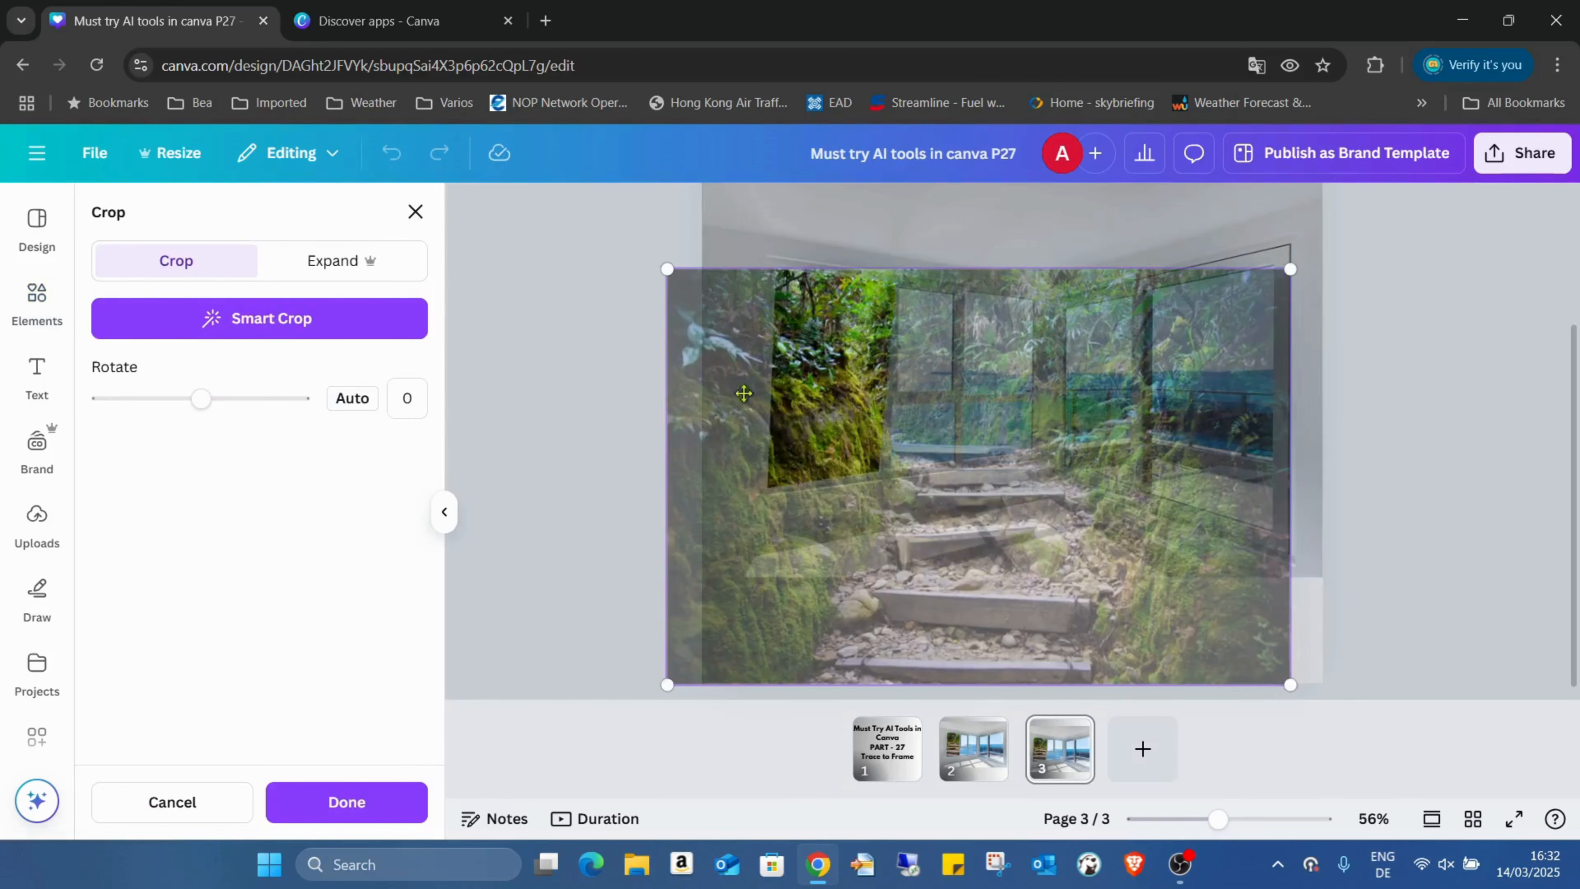
pyautogui.moveTo(920, 410); pyautogui.dragTo(1020, 411)
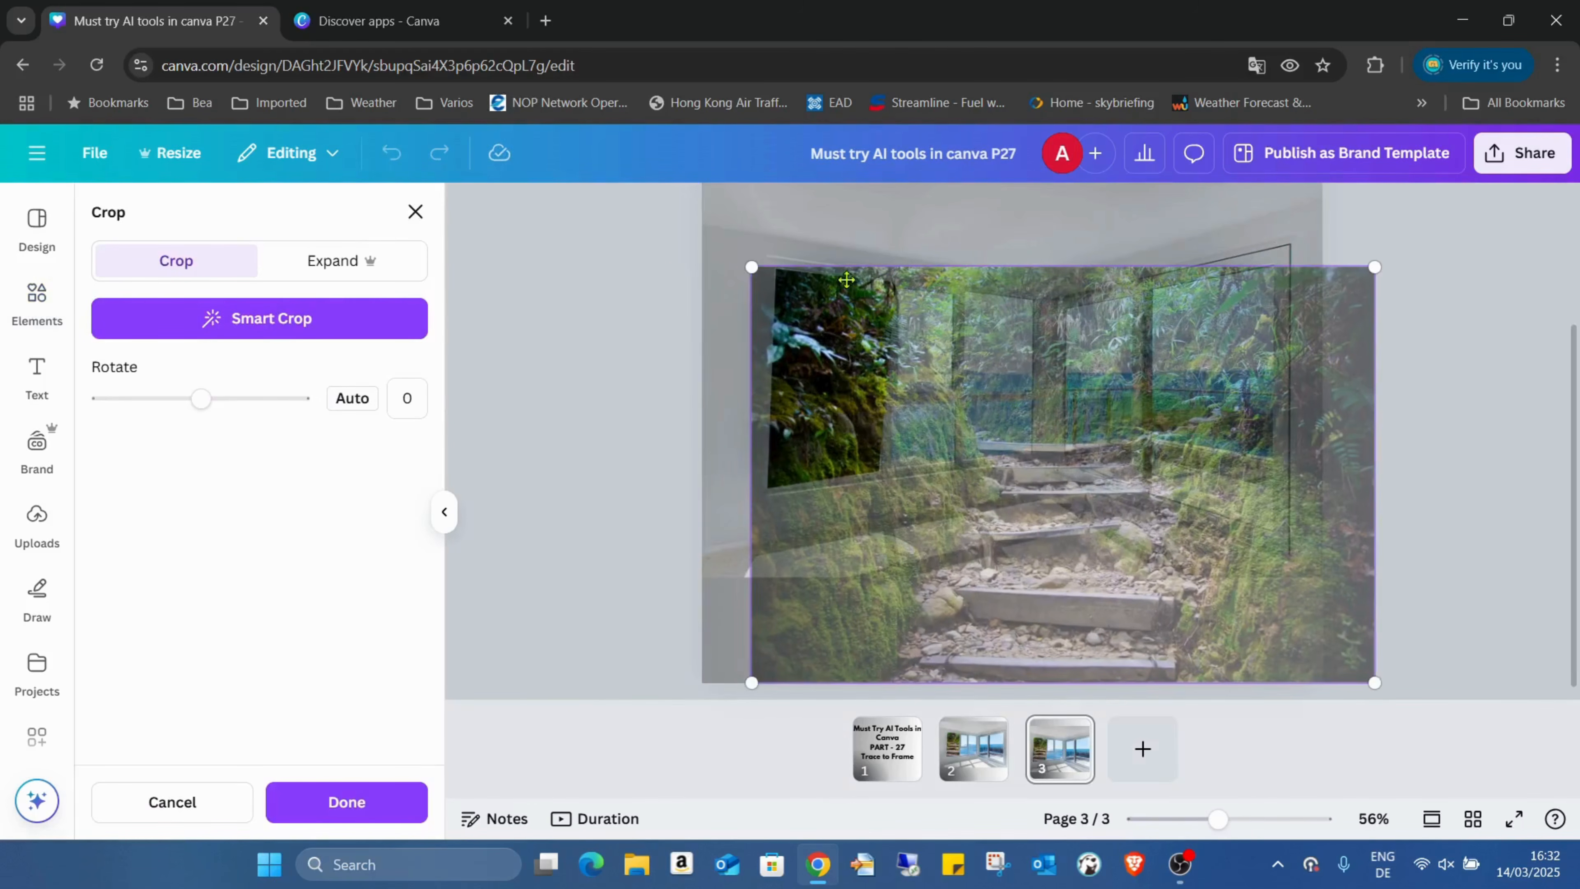
pyautogui.click(389, 798)
pyautogui.click(1363, 423)
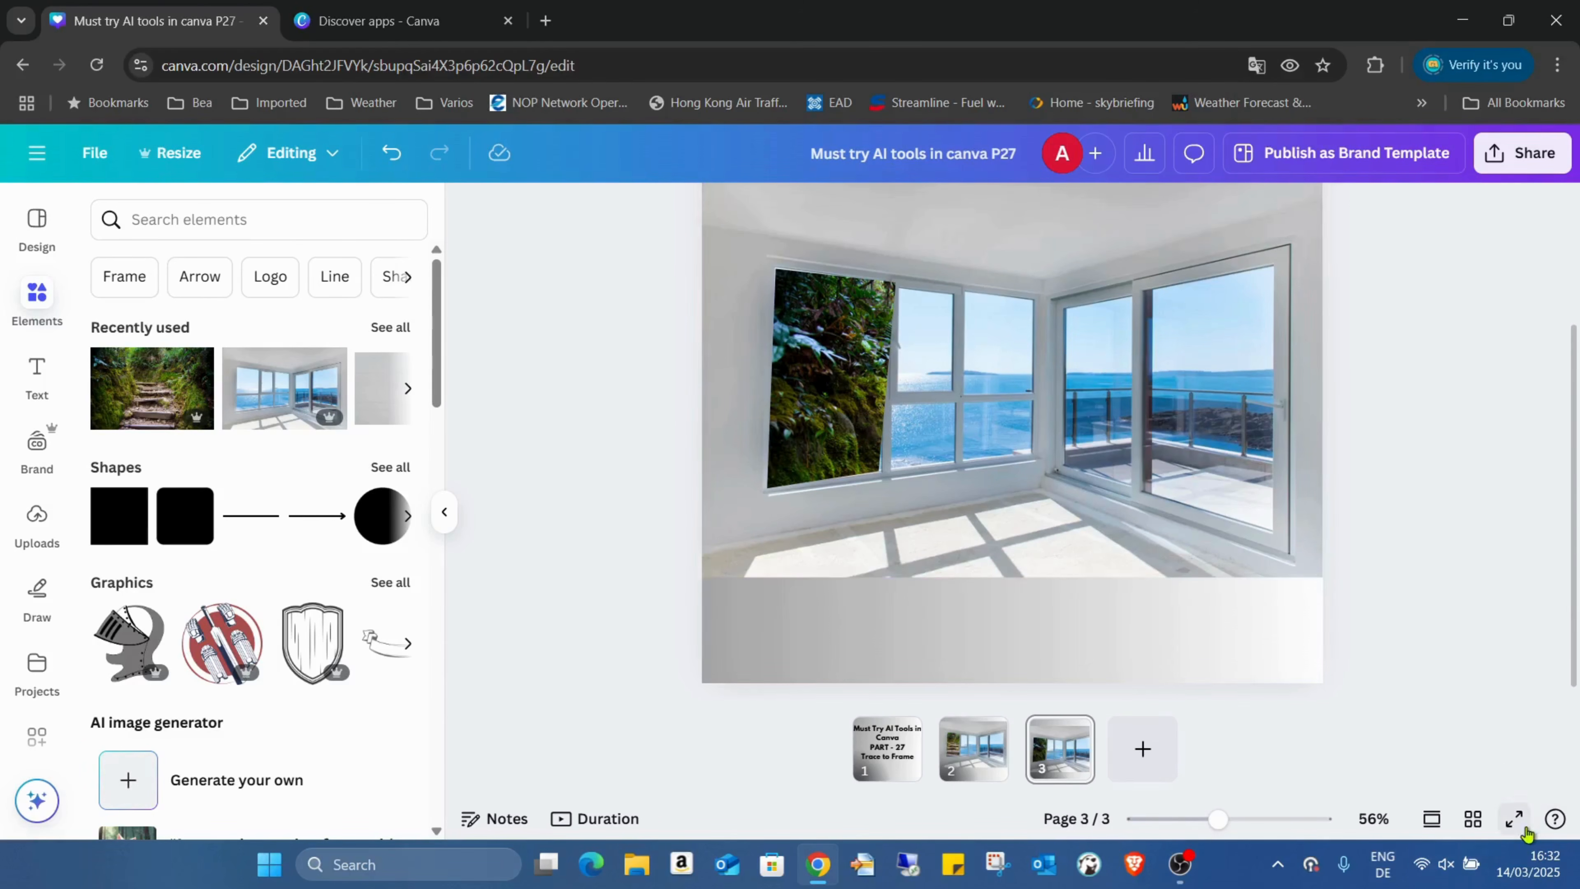
pyautogui.click(1514, 819)
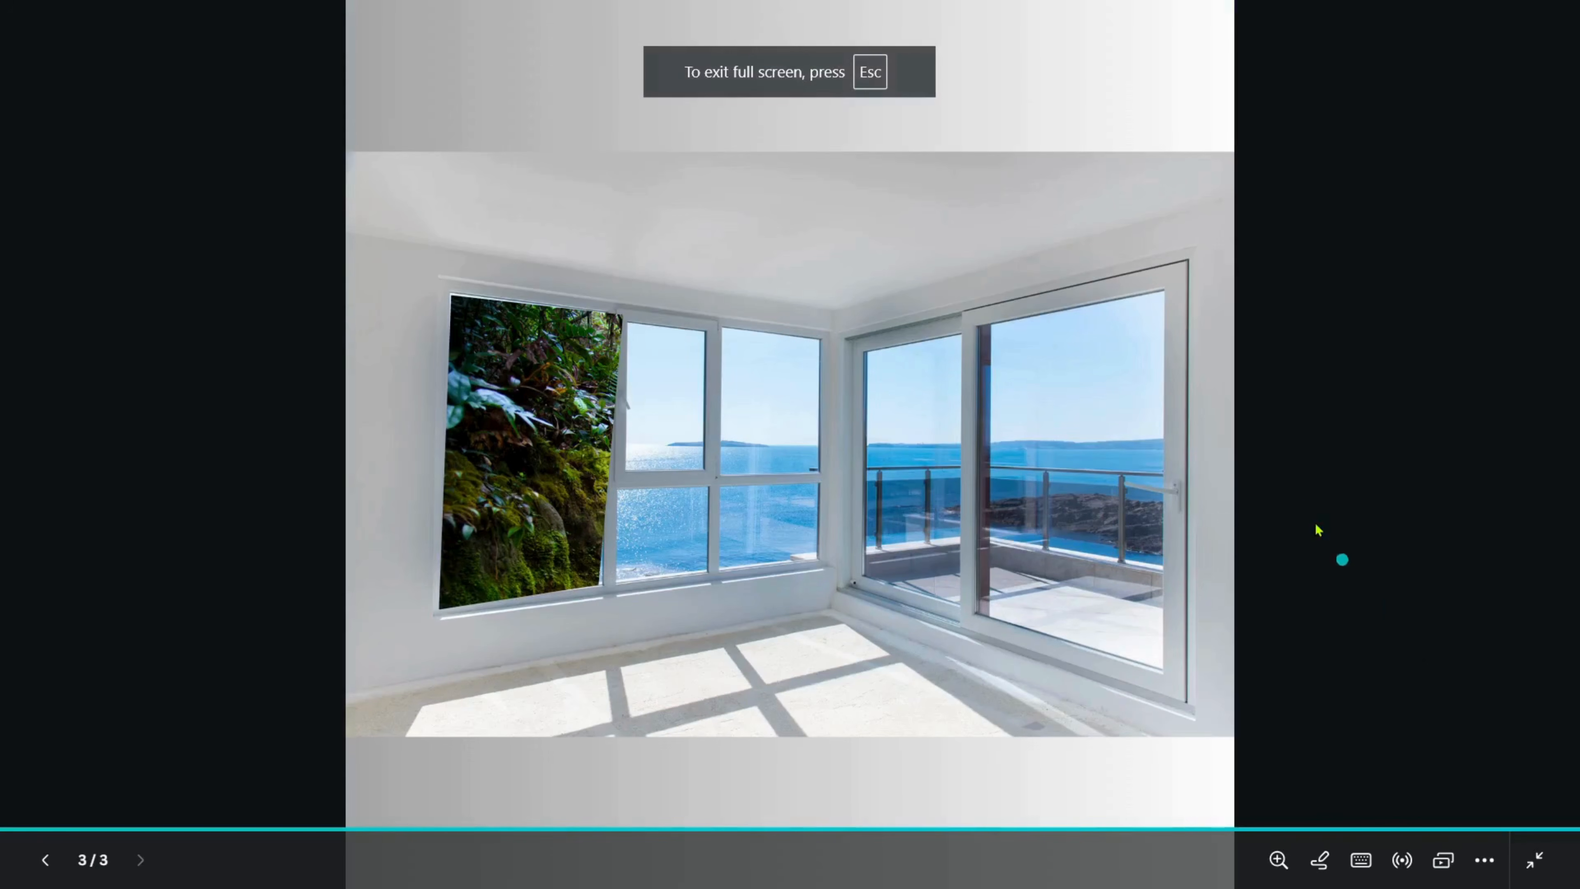